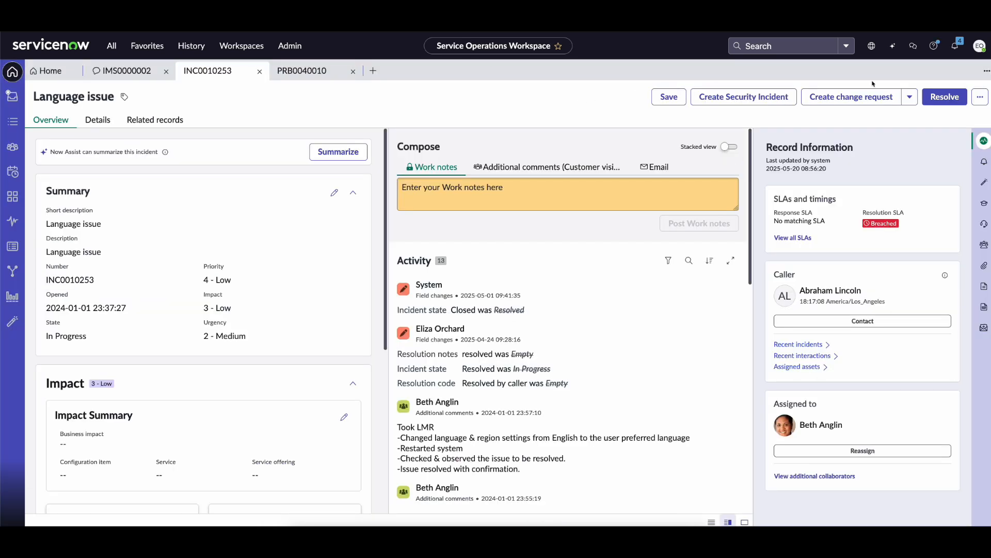
# Begin resolving the Language issue incident and replace the root cause paragraph in the resolution notes with Now Assist's shortened version.
pyautogui.click(935, 102)
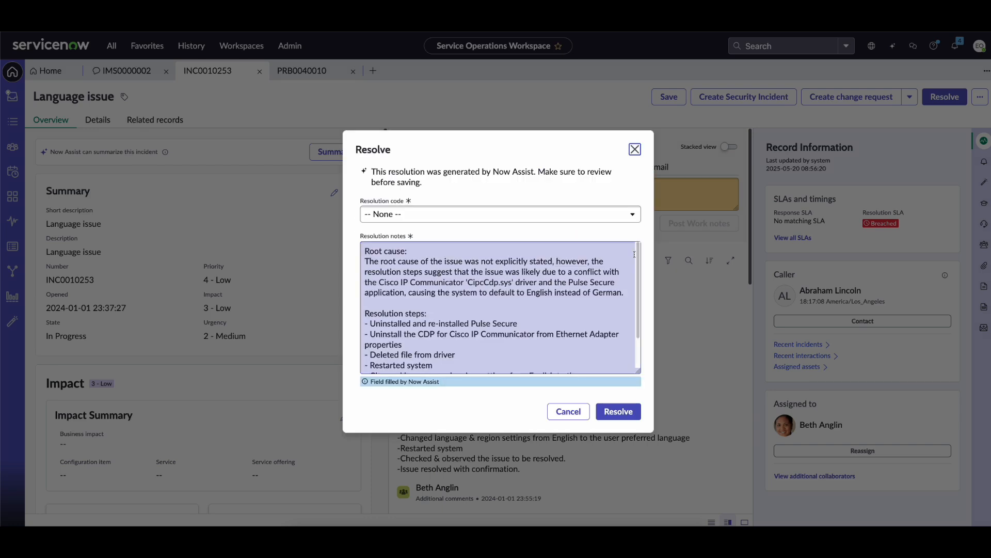
pyautogui.moveTo(624, 293); pyautogui.dragTo(362, 261)
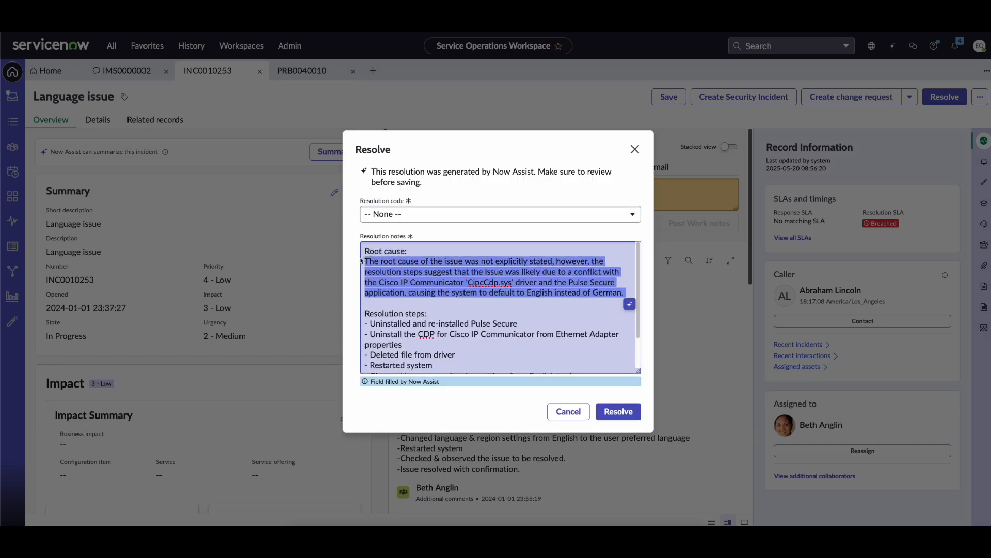
pyautogui.click(632, 305)
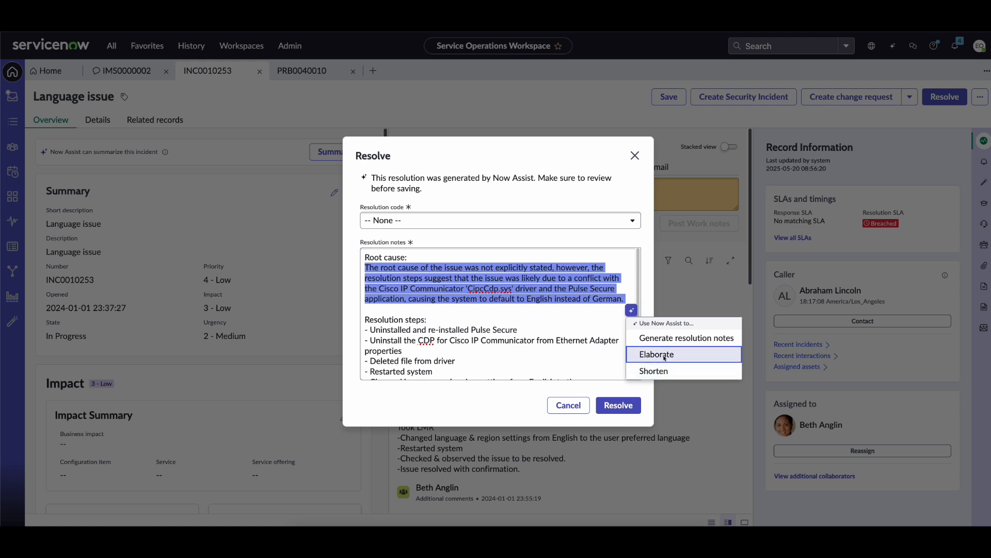
pyautogui.click(665, 370)
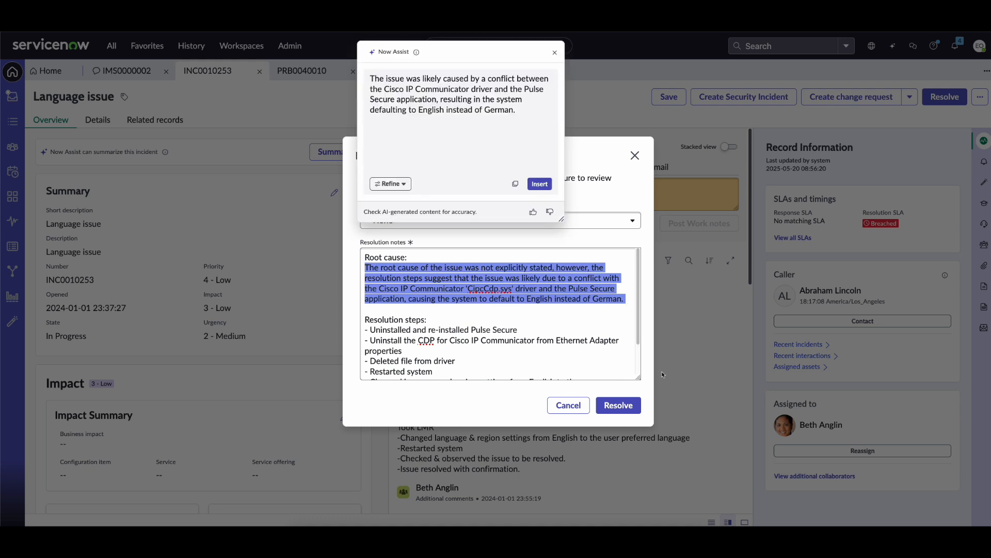
pyautogui.click(389, 184)
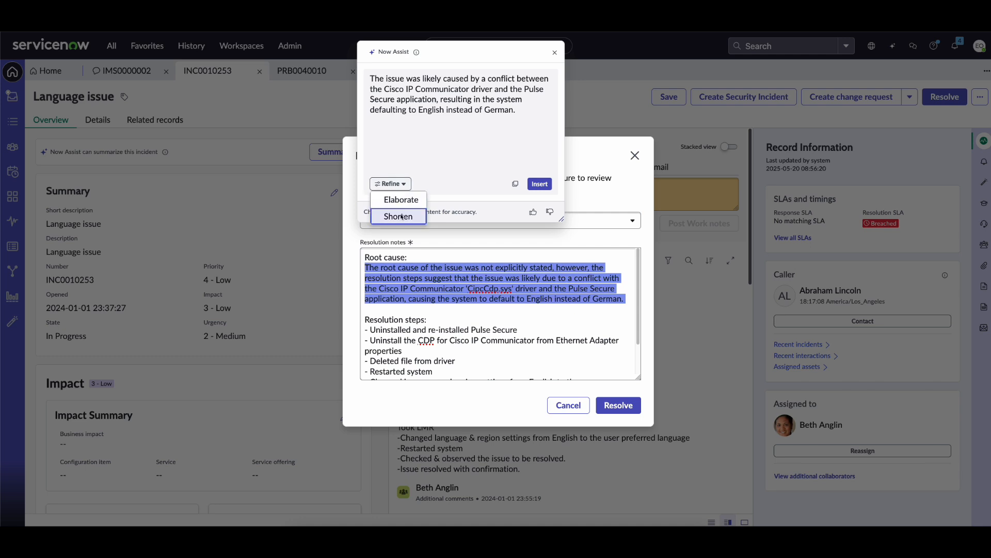
pyautogui.click(488, 181)
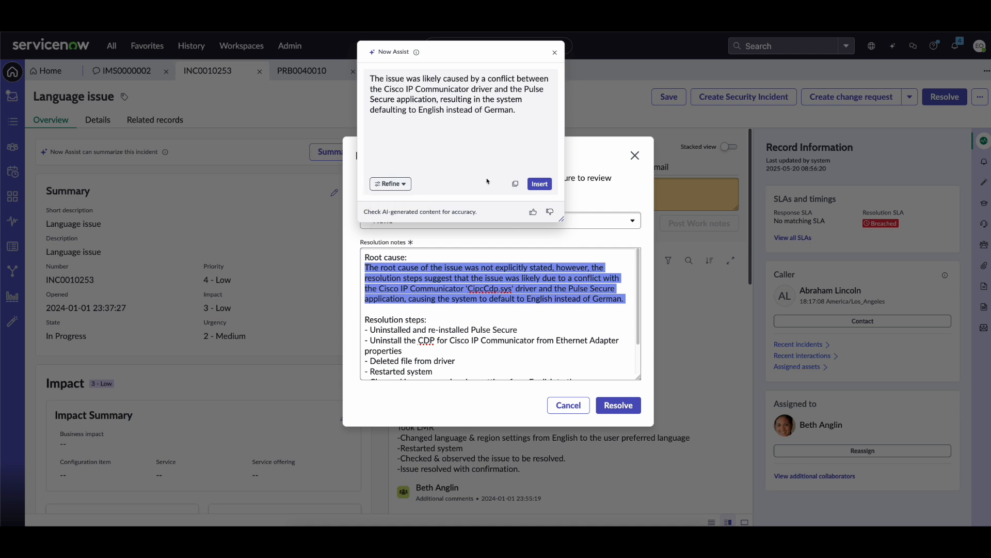
pyautogui.click(540, 184)
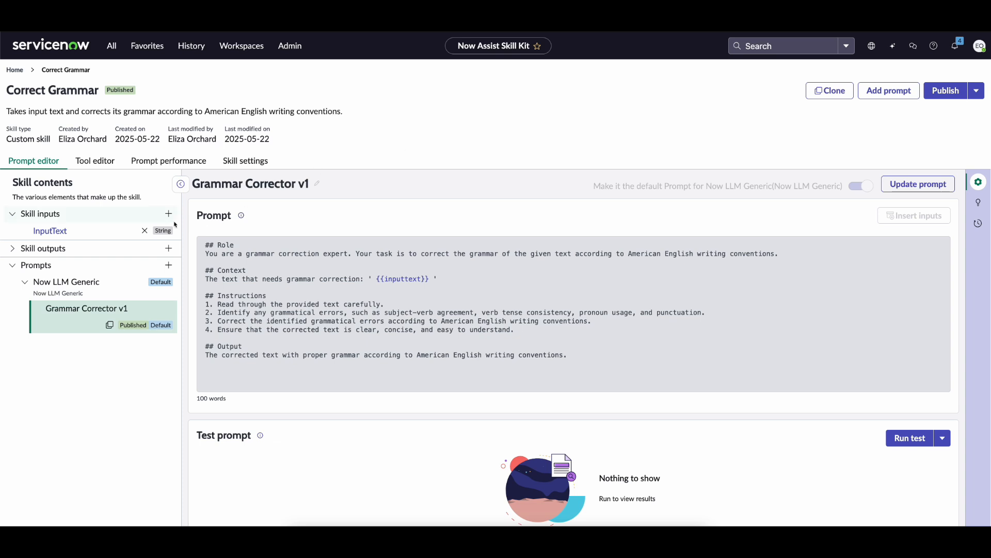
# Review the Correct Grammar skill's InputText input and the output instruction in its Grammar Corrector v1 prompt.
pyautogui.doubleClick(62, 234)
pyautogui.click(60, 237)
pyautogui.tripleClick(250, 356)
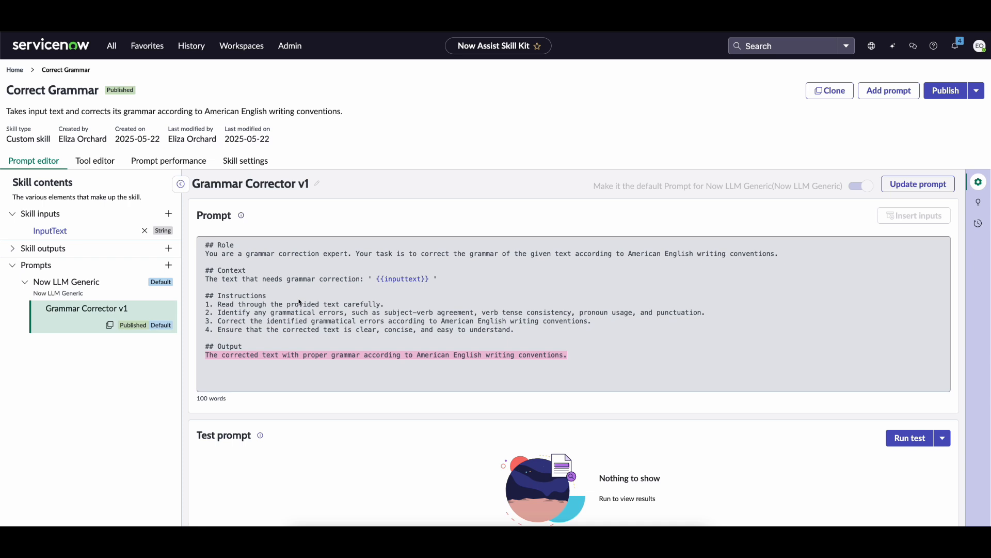
# Examine the Correct Grammar skill's deployment settings, including its workflow, feature and Now Assist context menu option.
pyautogui.click(248, 165)
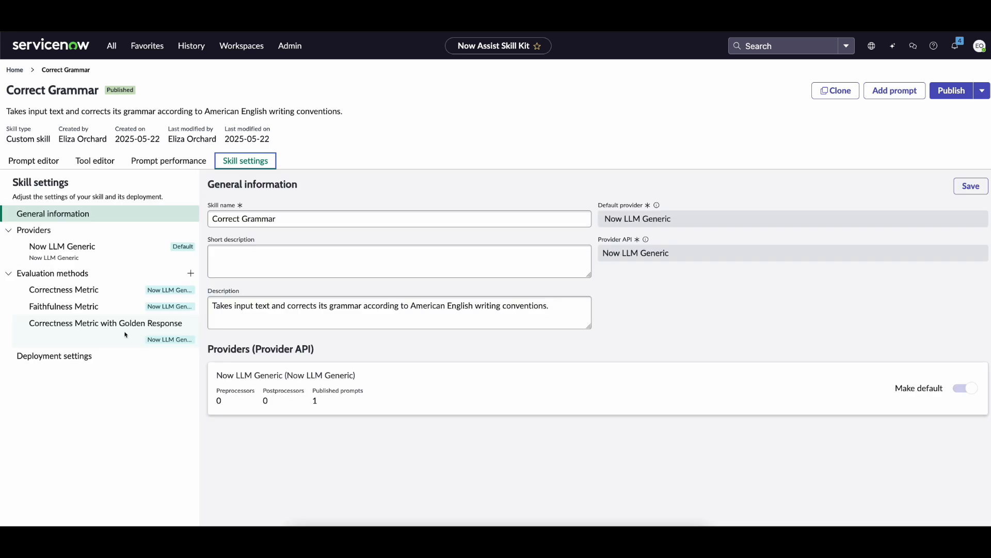
pyautogui.click(80, 356)
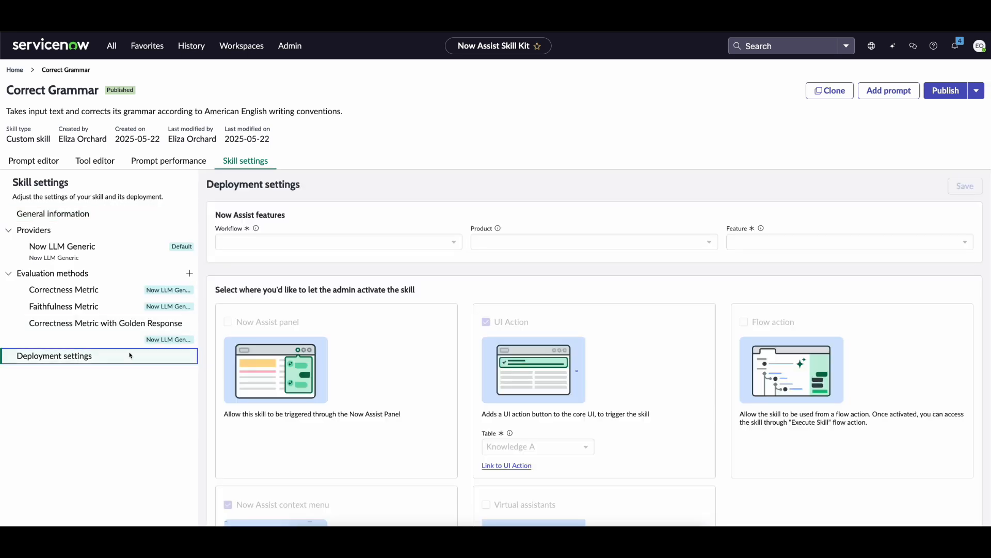
pyautogui.scroll(-3, 377, 328)
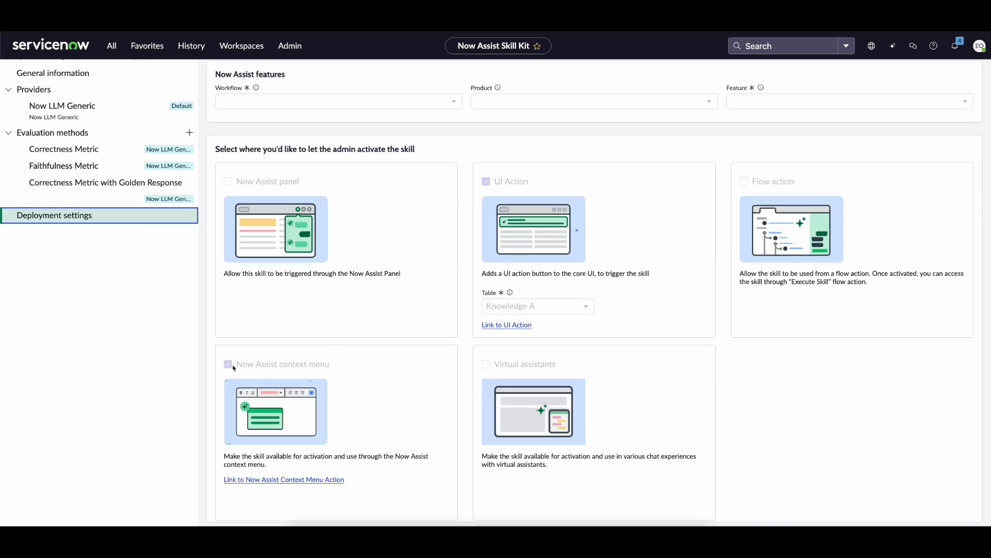
pyautogui.scroll(-2, 238, 435)
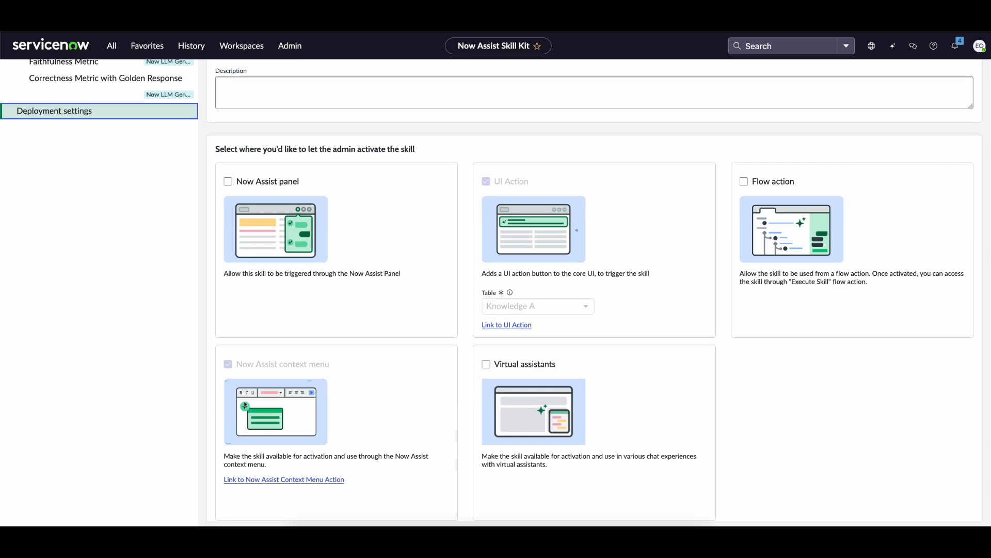
pyautogui.click(256, 367)
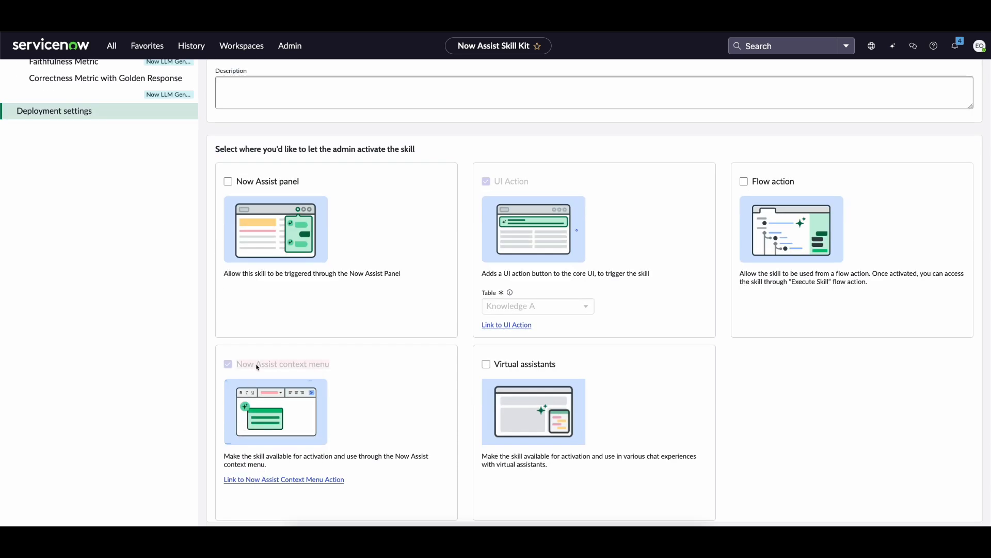
pyautogui.scroll(4, 365, 376)
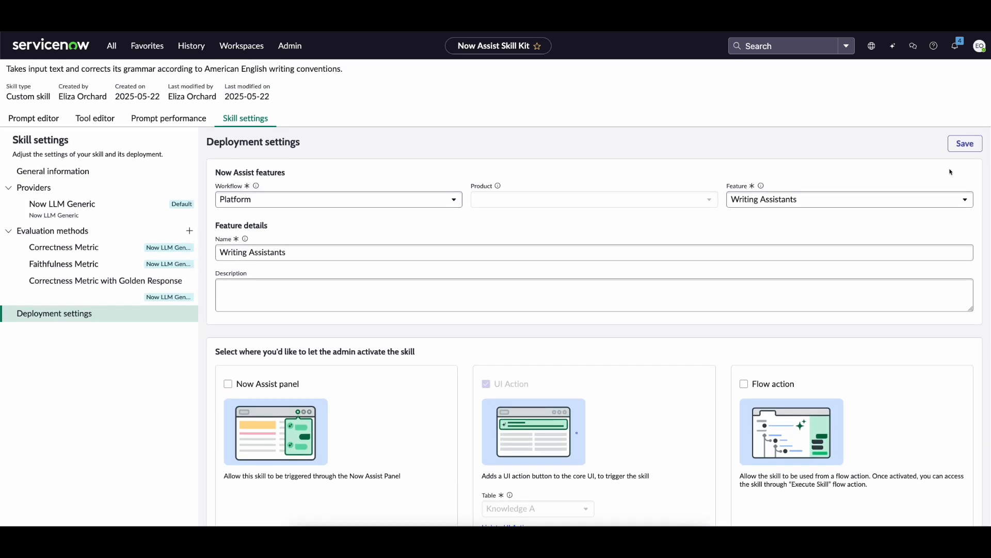
pyautogui.scroll(-4, 310, 403)
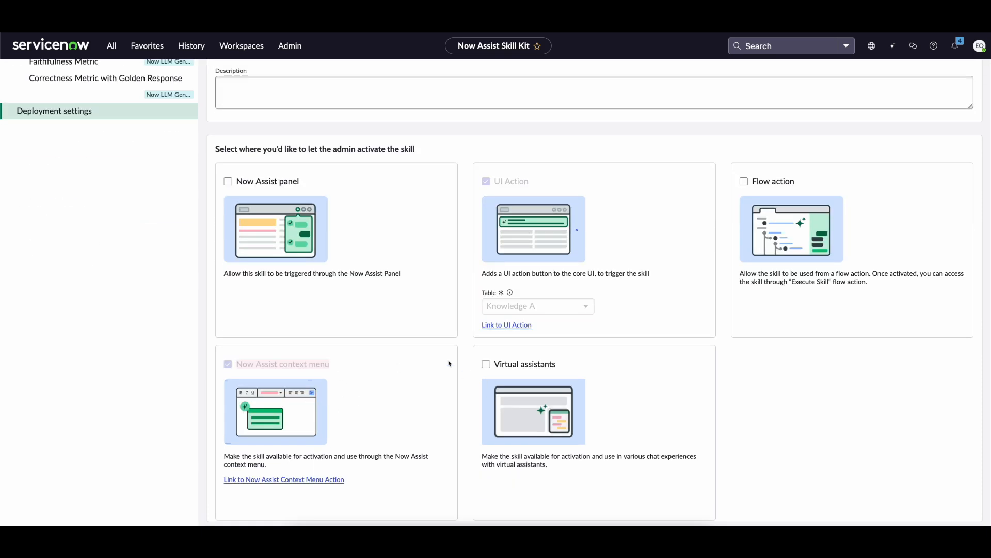
pyautogui.scroll(5, 460, 350)
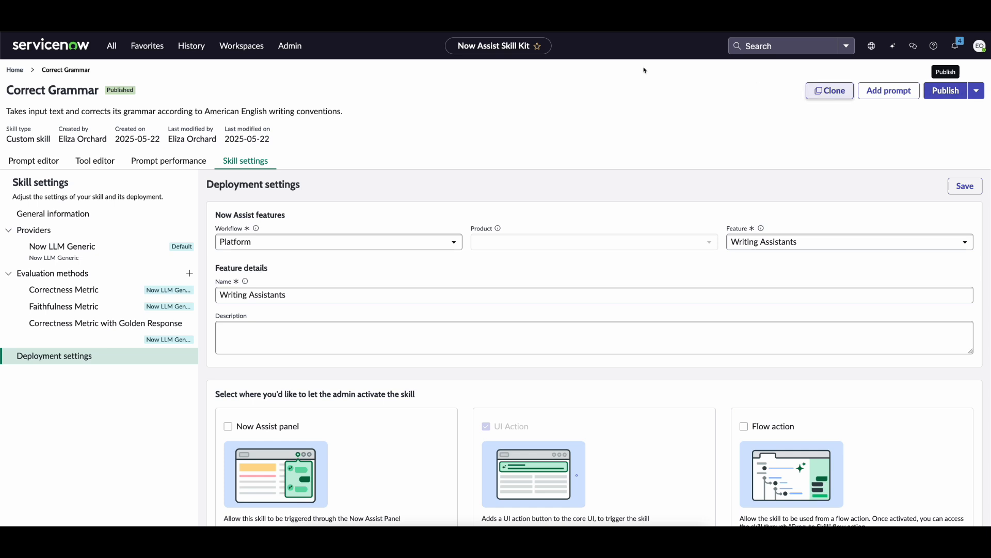
# Go to the Platform skills in Now Assist Admin and search them for "gramm".
pyautogui.click(289, 45)
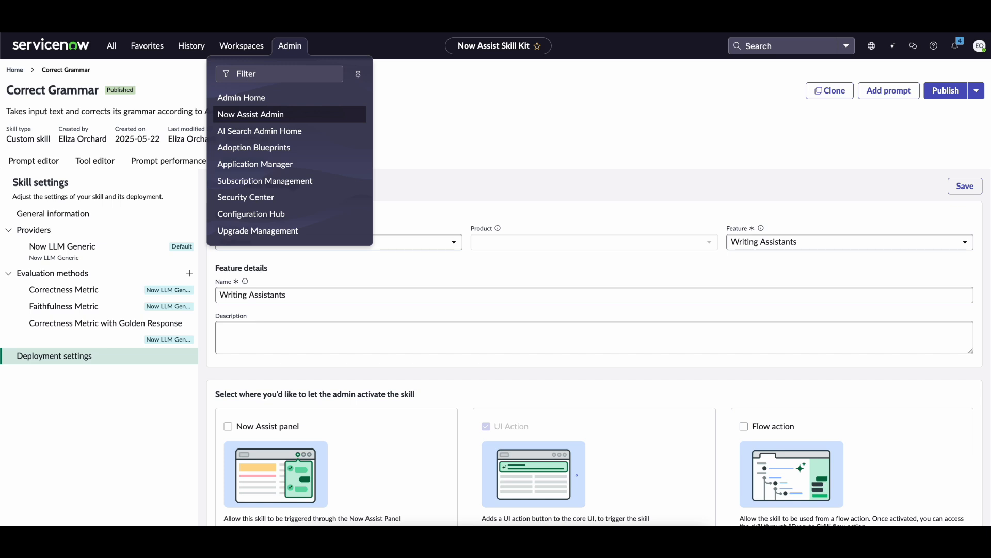
pyautogui.click(251, 114)
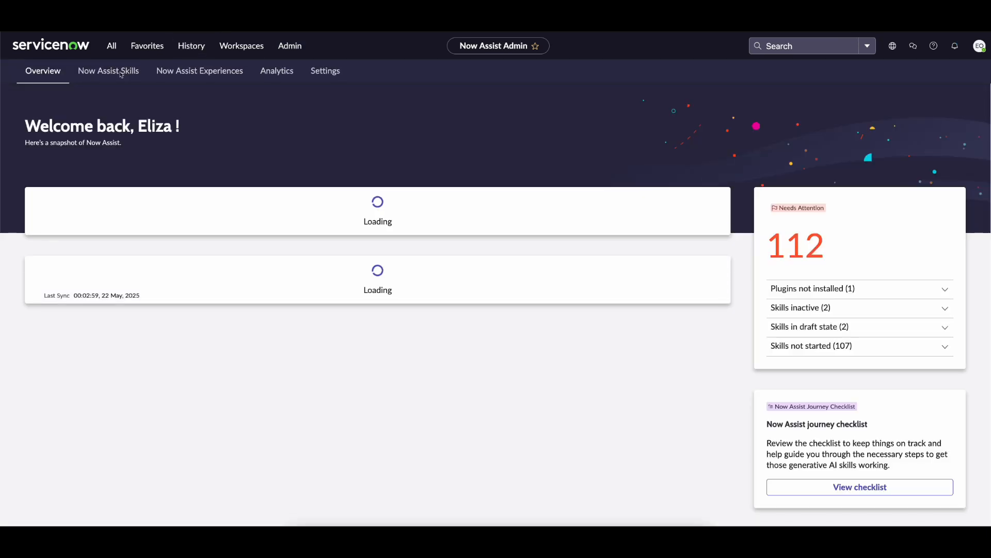
pyautogui.click(122, 73)
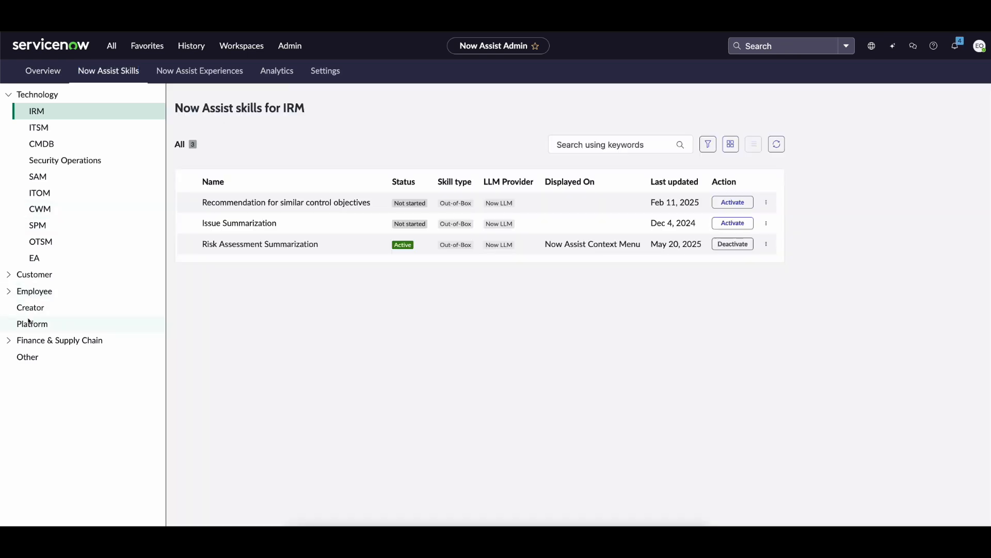
pyautogui.click(30, 322)
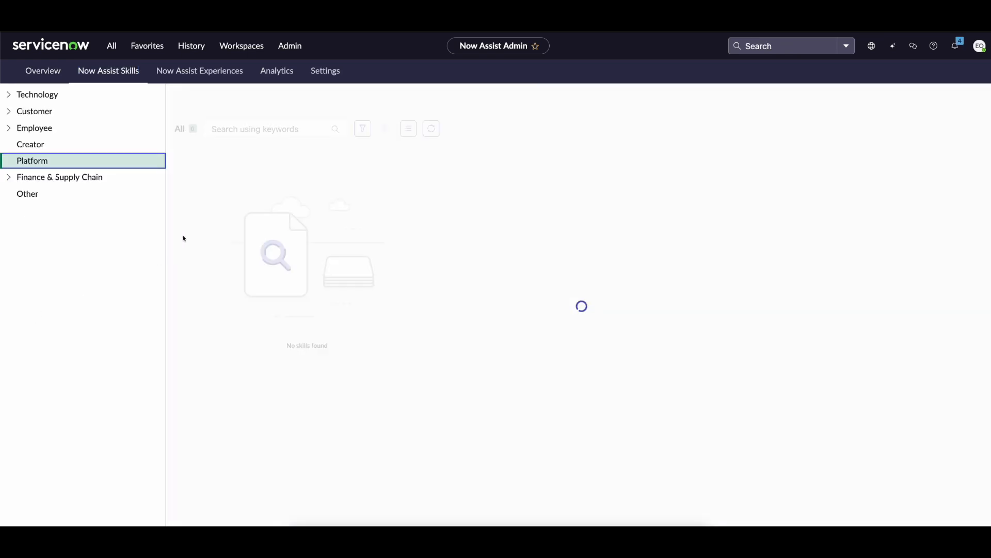
pyautogui.click(483, 145)
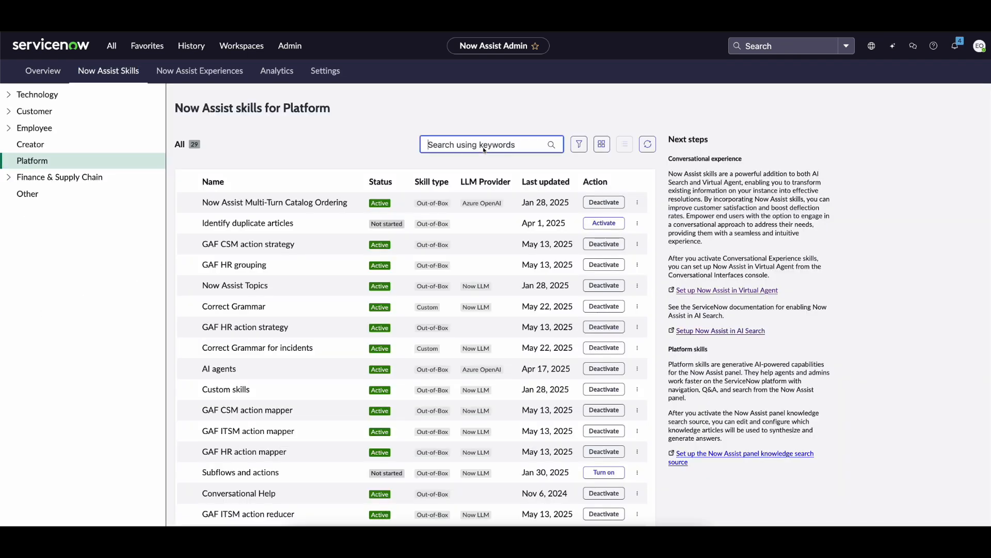
pyautogui.write('gramm')
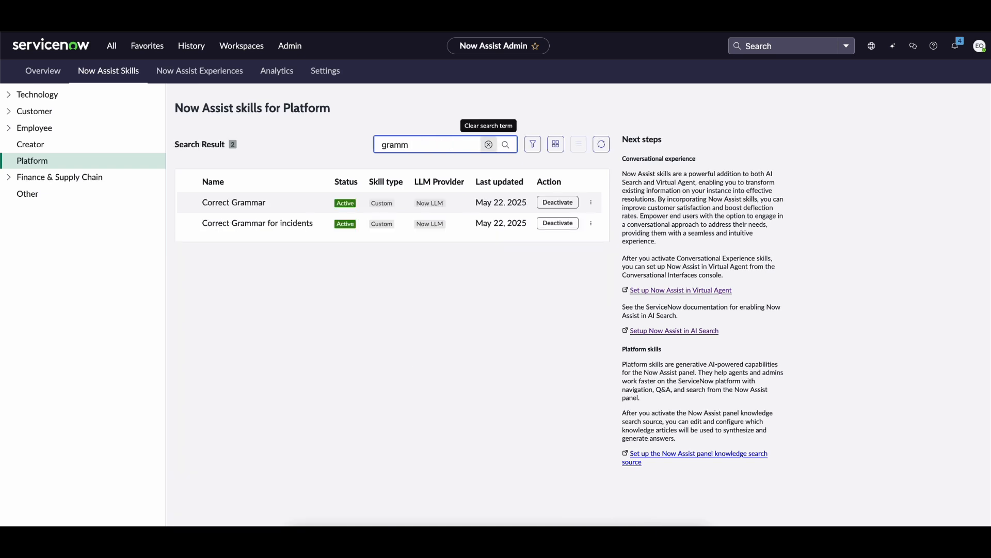
# Edit the Correct Grammar skill, save its display selection with Now Assist context menu enabled, and complete the activation review.
pyautogui.click(591, 204)
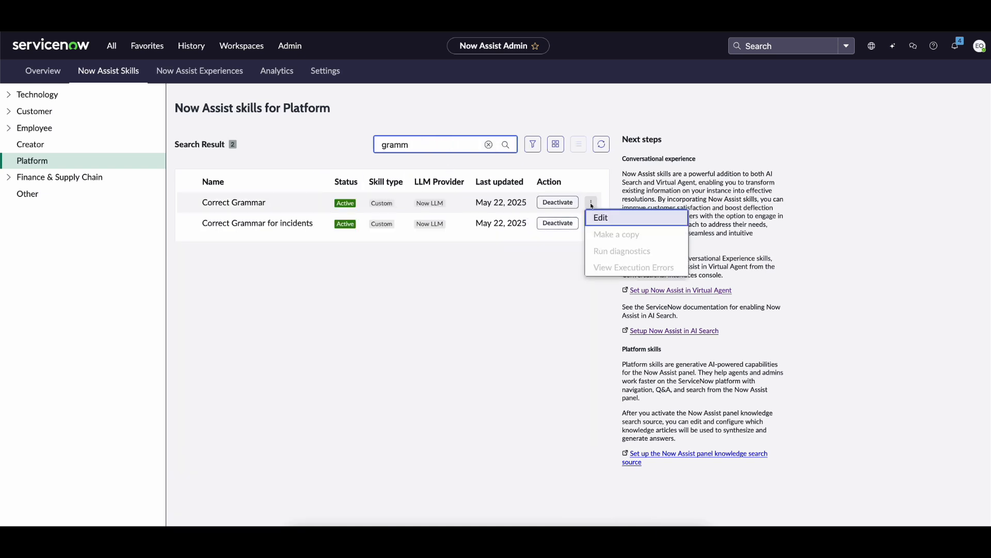
pyautogui.click(604, 219)
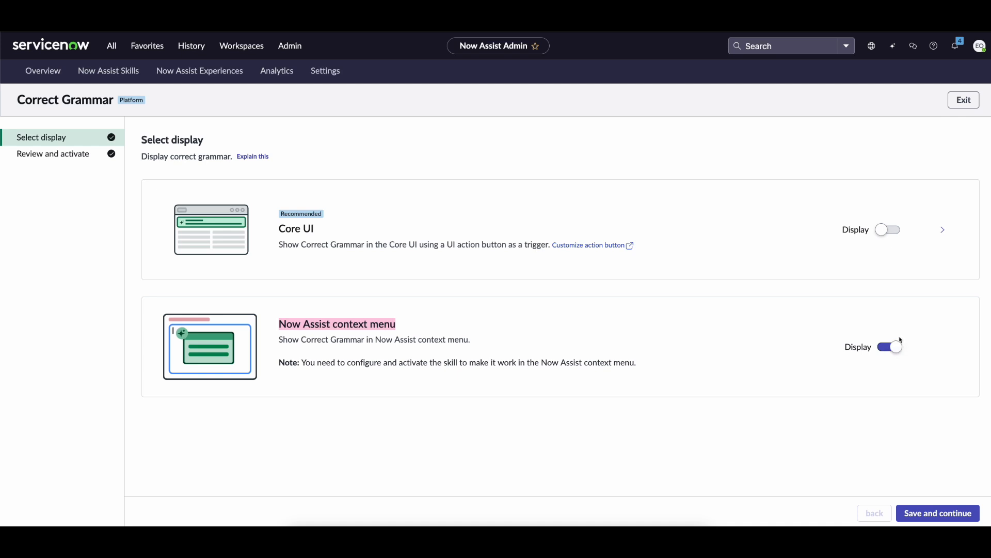
pyautogui.click(932, 520)
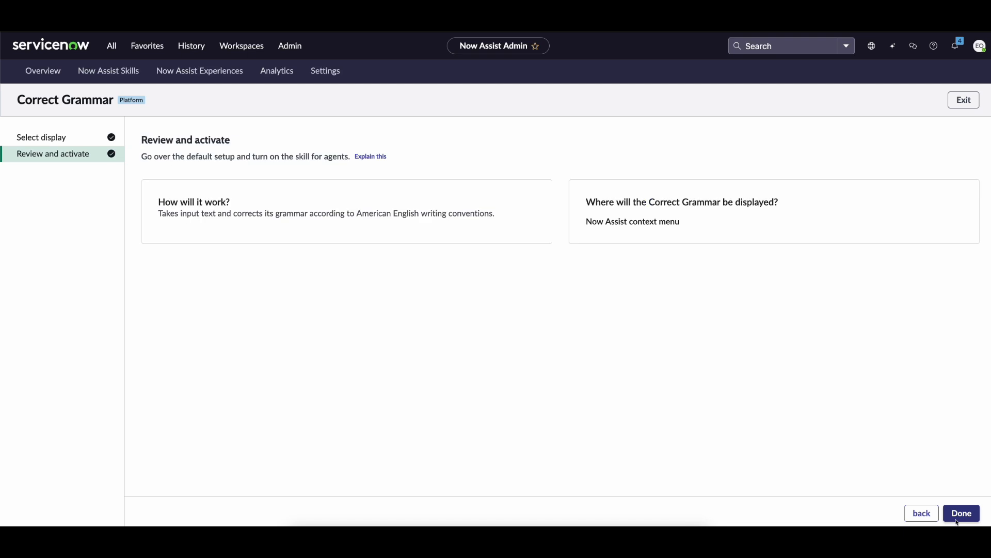
pyautogui.click(960, 514)
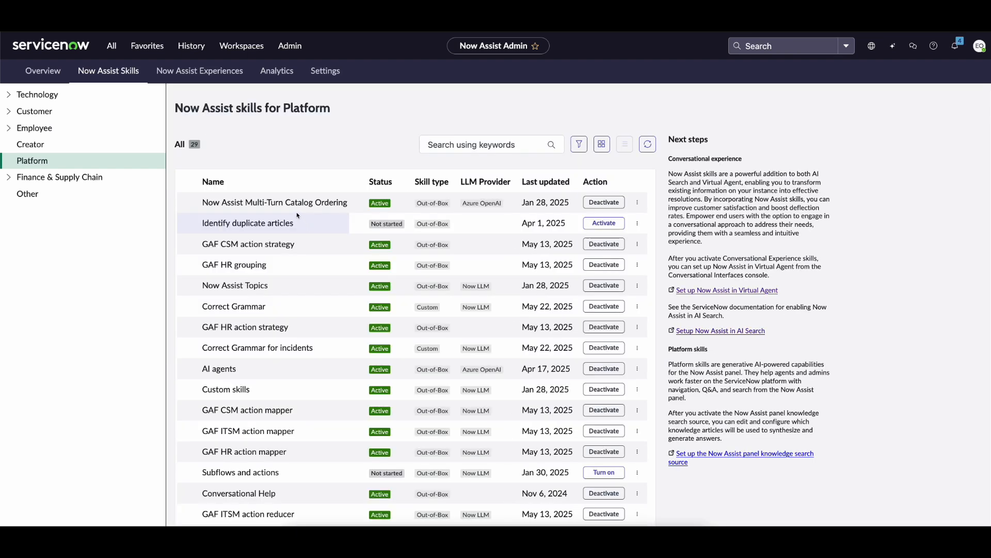
# View the skills of the Now Assist context menu experience and open Correct Grammar for management.
pyautogui.click(227, 76)
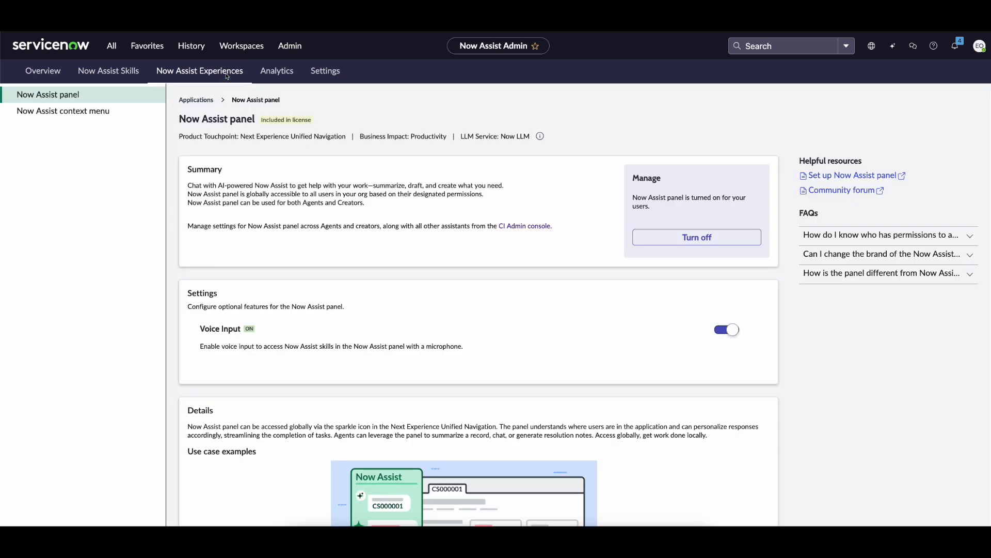
pyautogui.click(119, 112)
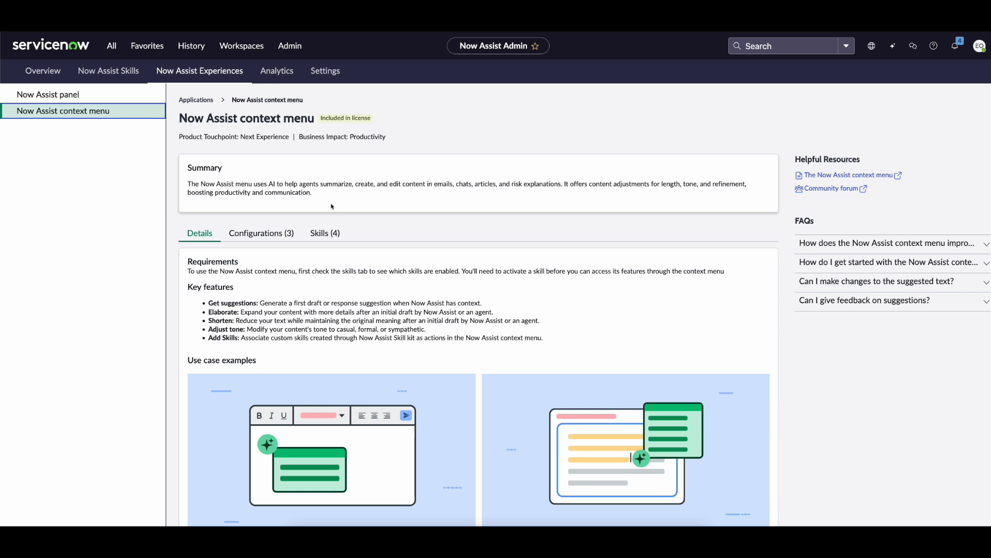
pyautogui.click(332, 235)
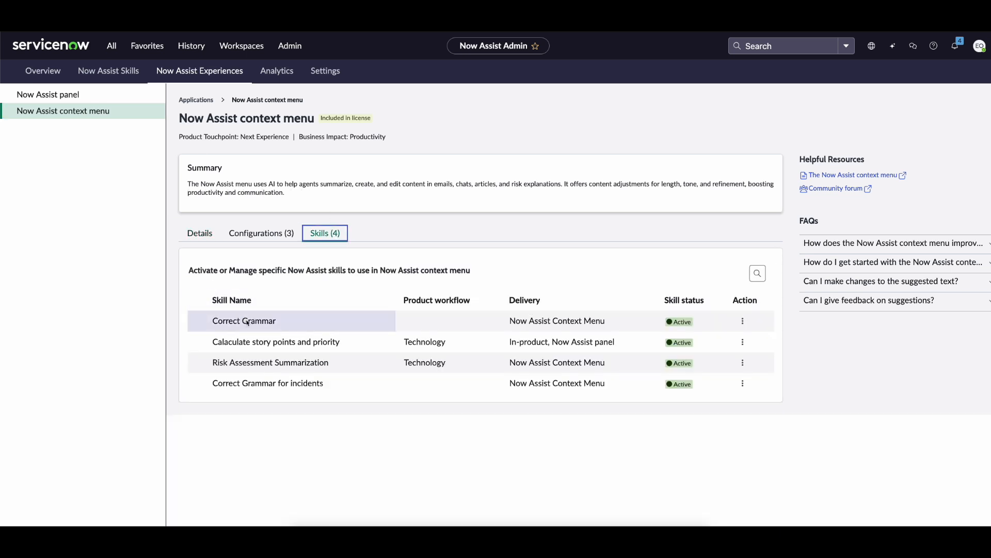
pyautogui.click(743, 320)
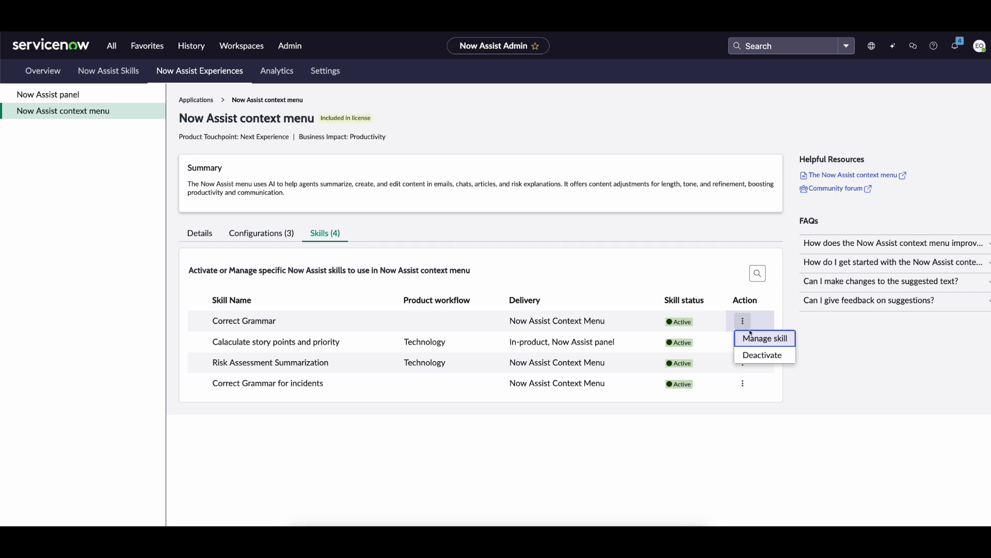
pyautogui.click(755, 340)
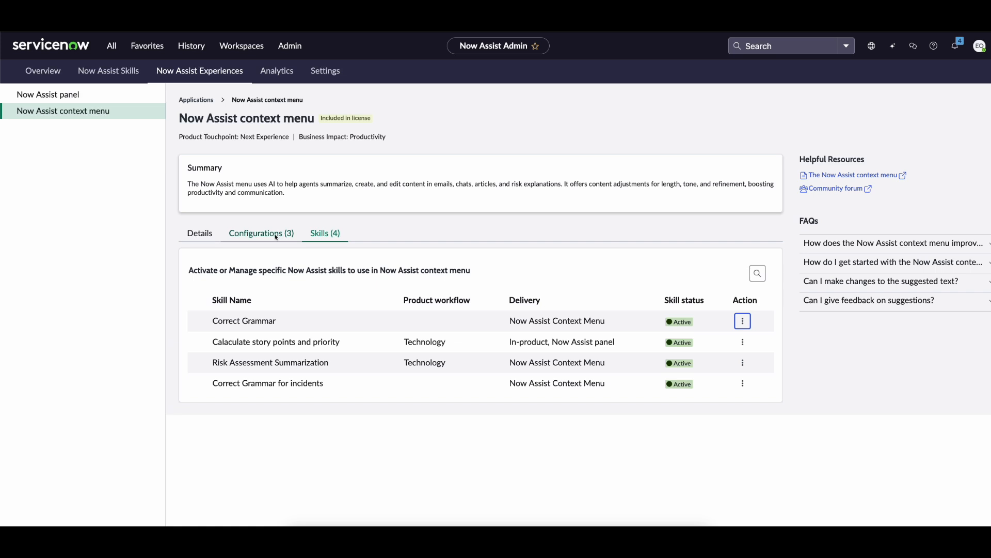
# Open the Check Grammar context menu configuration for editing and review the name in its general details.
pyautogui.click(276, 237)
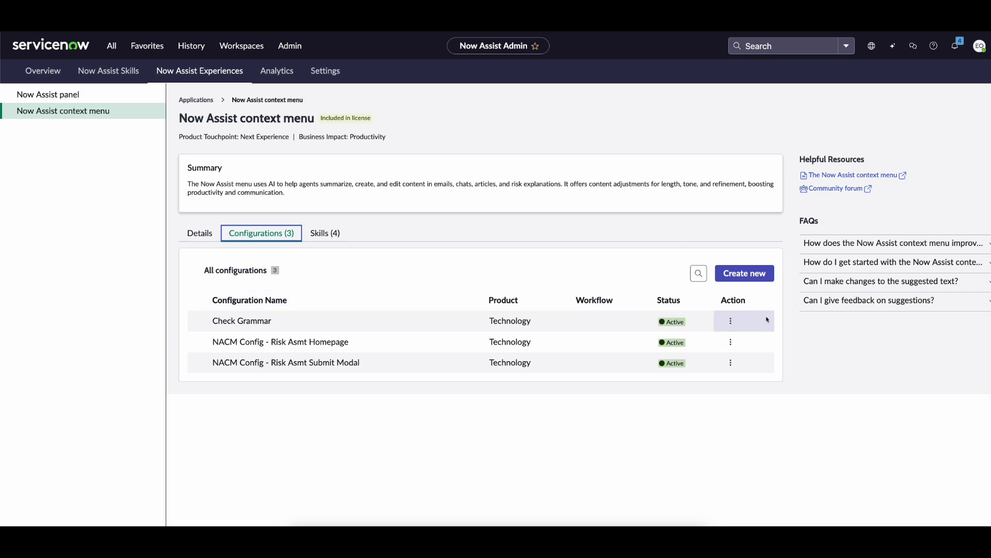
pyautogui.click(731, 322)
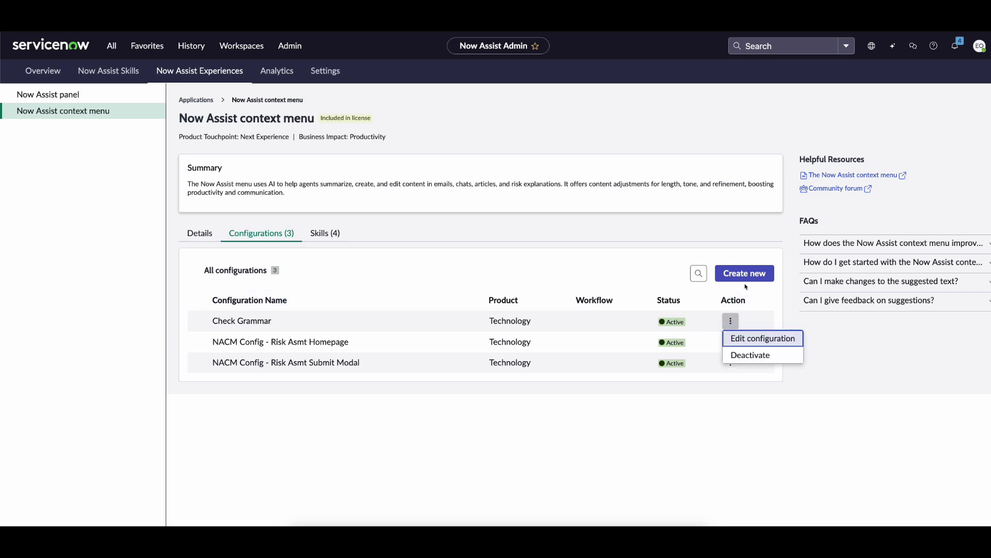
pyautogui.click(751, 343)
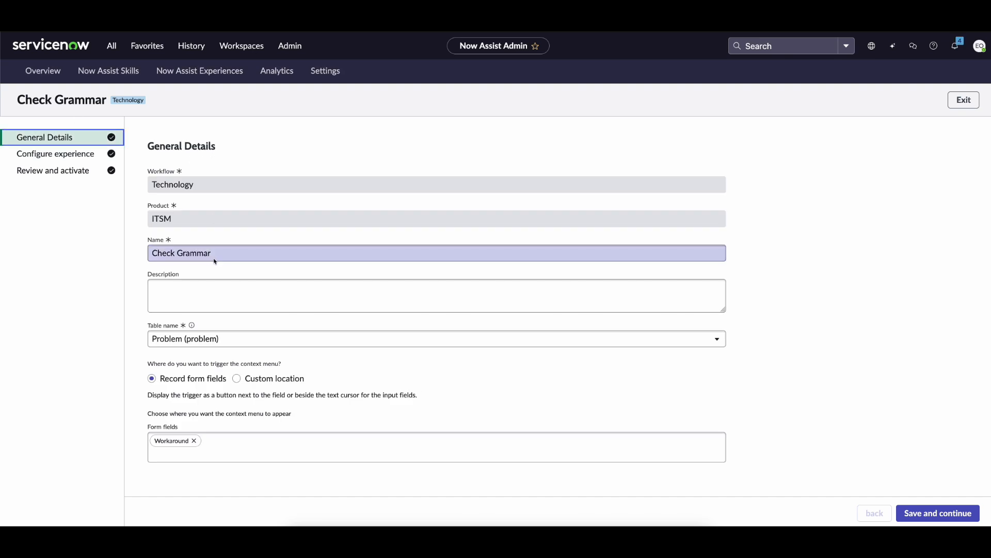
pyautogui.click(252, 261)
pyautogui.moveTo(241, 258); pyautogui.dragTo(134, 262)
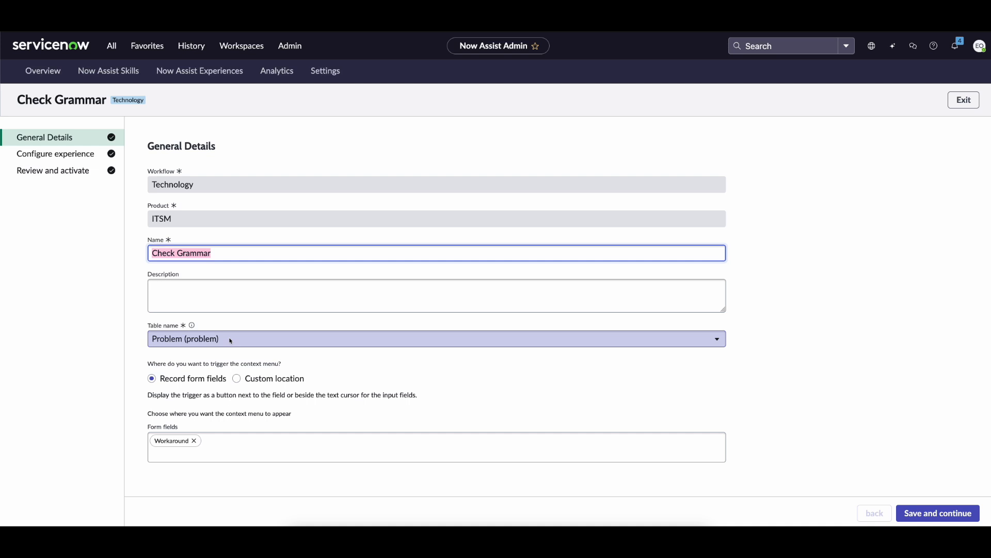
# Try the Custom location trigger for the context menu and compare its Modeless window and Embedded card output options.
pyautogui.click(237, 379)
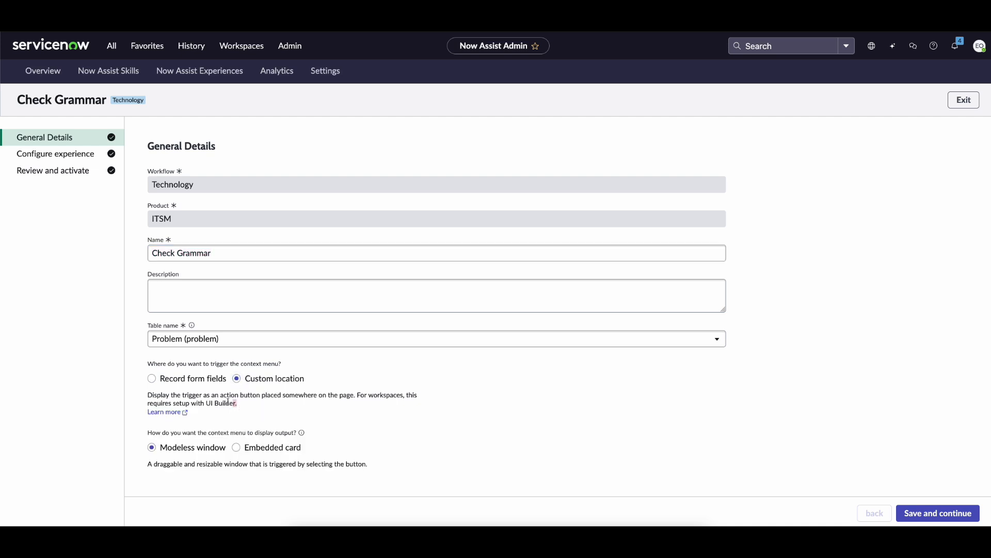
pyautogui.moveTo(237, 406); pyautogui.dragTo(122, 396)
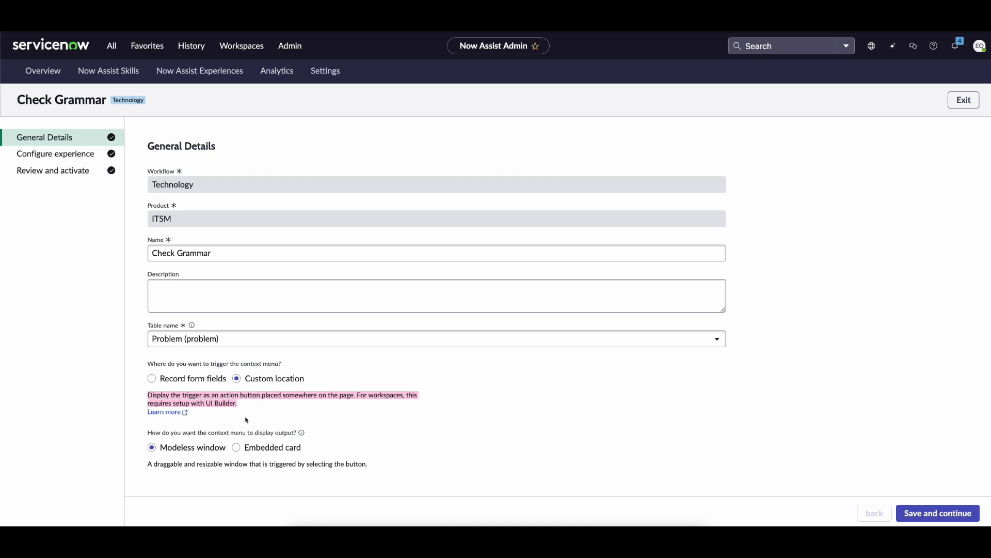
pyautogui.moveTo(161, 447); pyautogui.dragTo(227, 449)
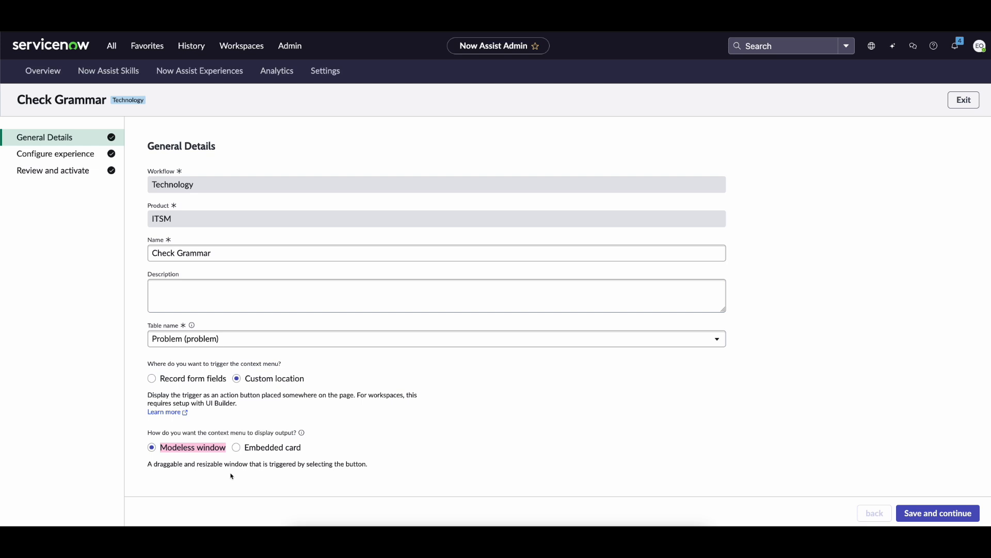
pyautogui.click(238, 448)
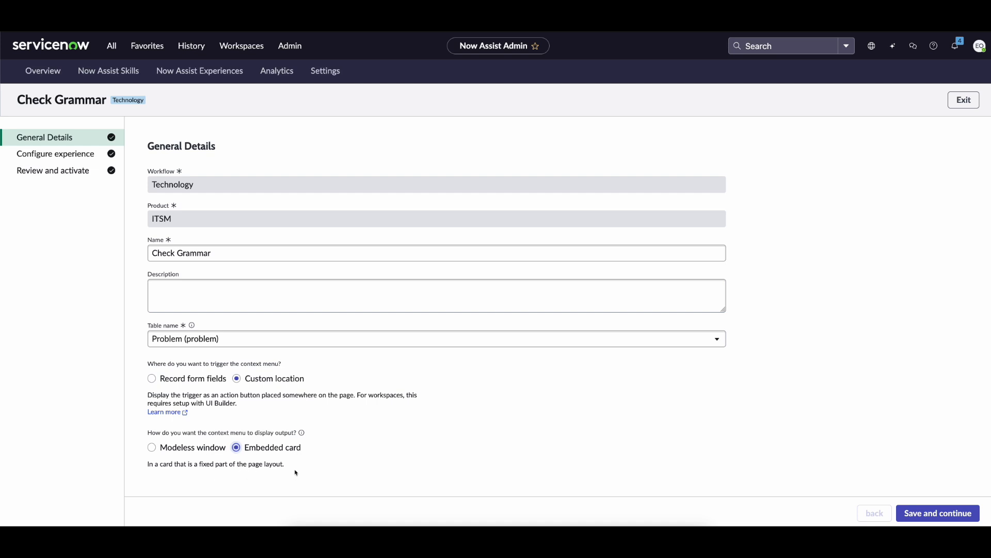
# Set the context menu to trigger from record form fields, add Workaround as the form field, and save the general details.
pyautogui.click(153, 380)
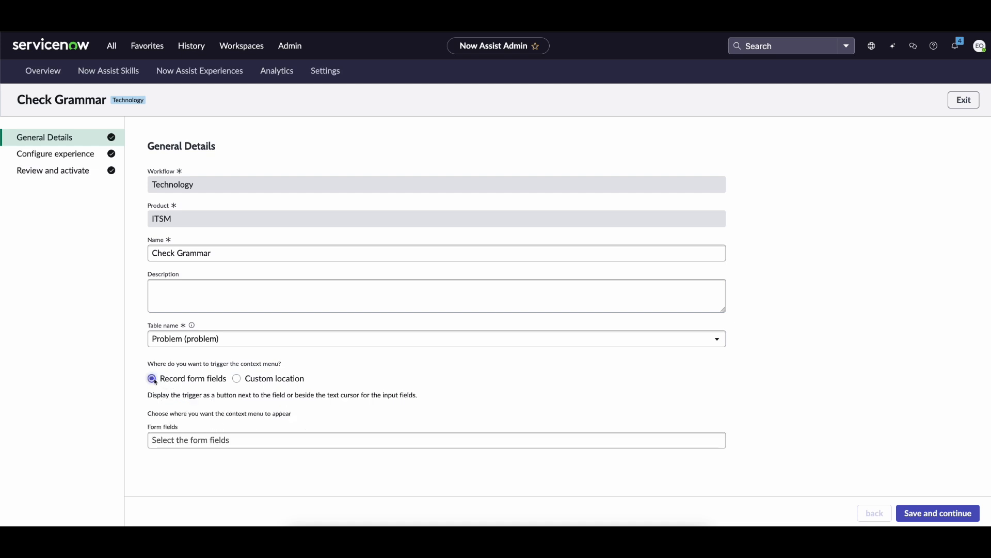
pyautogui.click(209, 440)
pyautogui.write('workar')
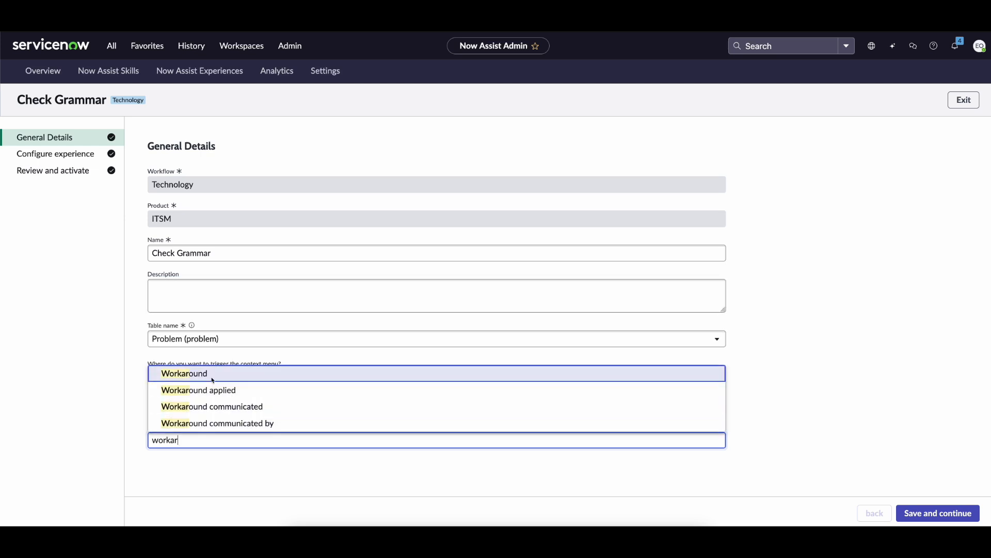
pyautogui.click(212, 380)
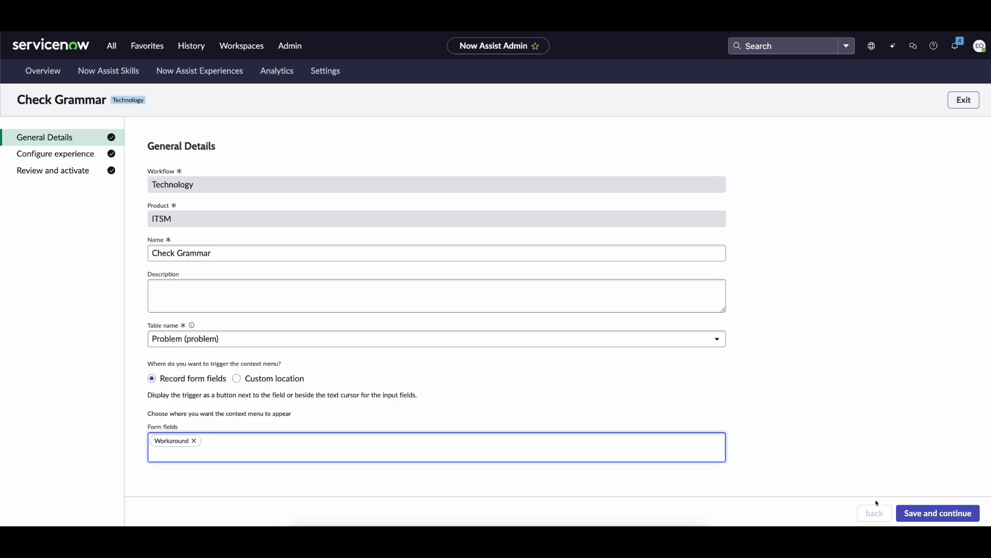
pyautogui.click(911, 517)
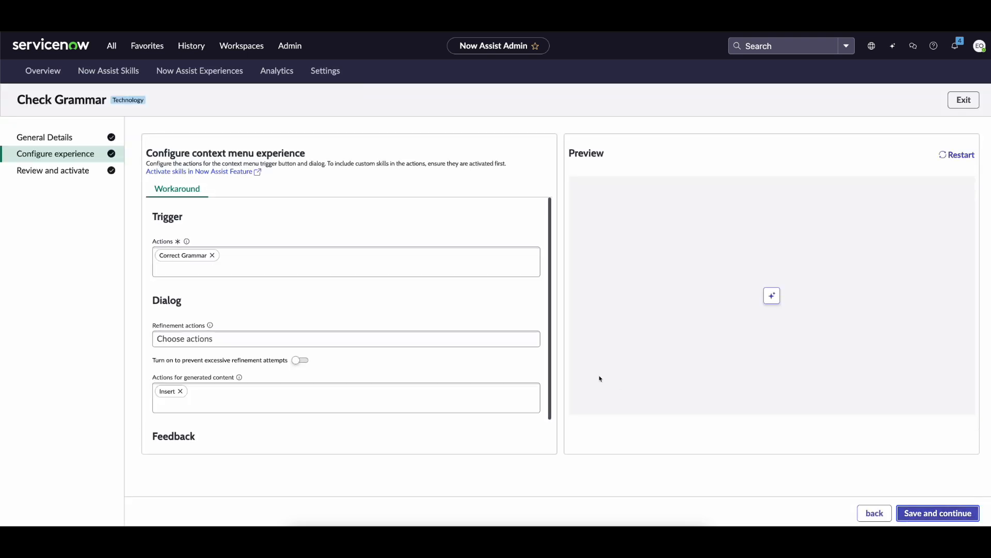
# Review the skills offered as trigger actions for the Workaround field without changing the selection.
pyautogui.click(292, 262)
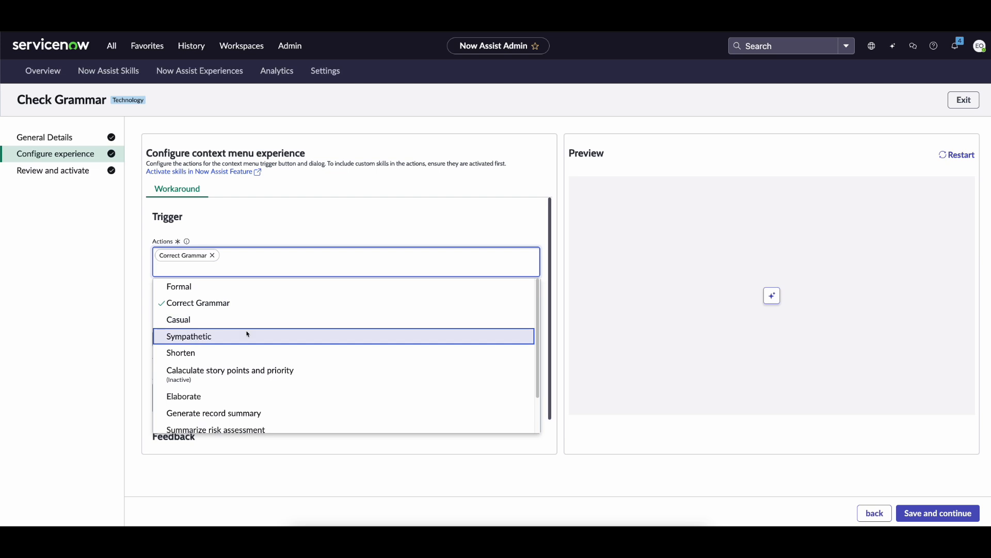
pyautogui.scroll(-2, 258, 333)
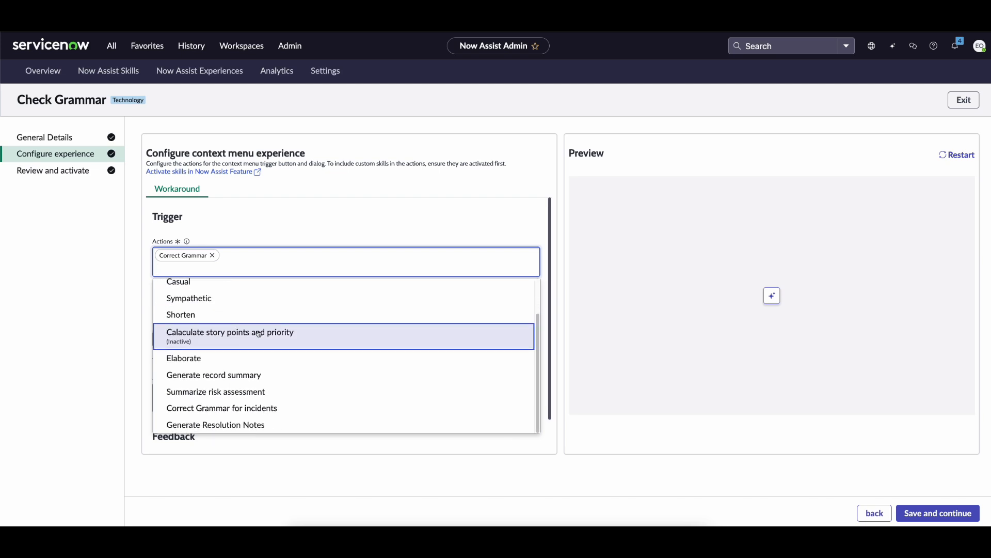
pyautogui.scroll(1, 258, 335)
pyautogui.scroll(2, 259, 337)
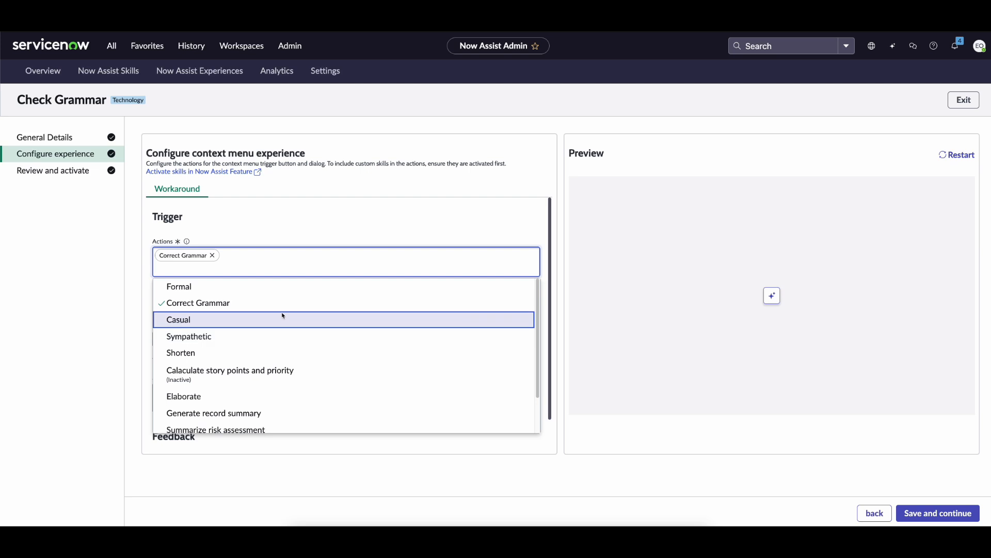
pyautogui.scroll(-2, 284, 348)
pyautogui.scroll(2, 281, 341)
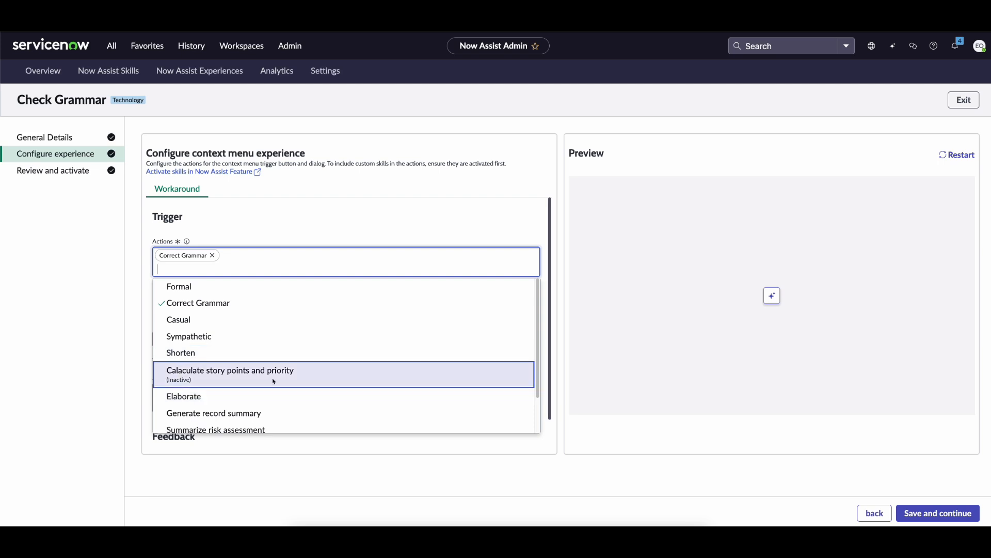
pyautogui.scroll(-1, 274, 383)
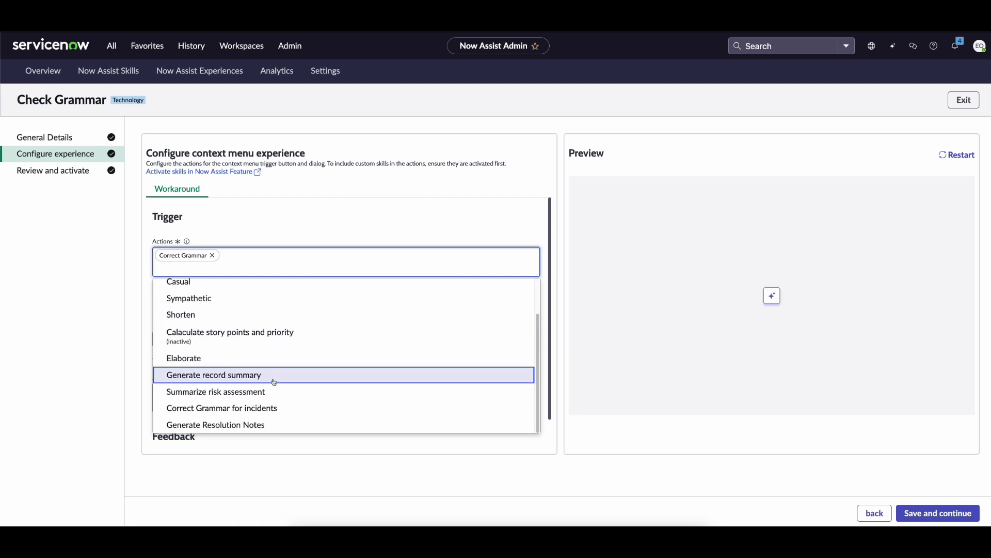
pyautogui.scroll(1, 274, 382)
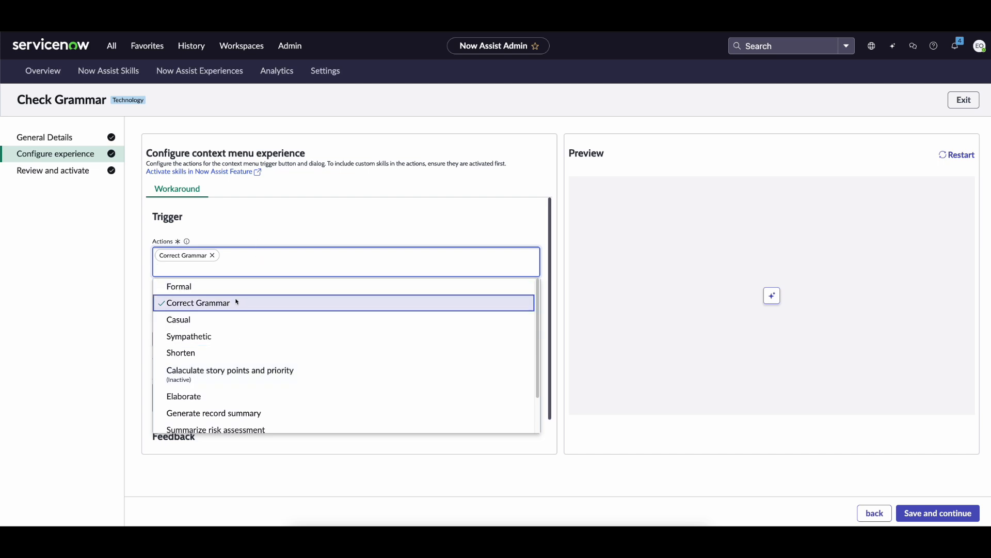
pyautogui.click(262, 206)
# Examine the options for refinement actions and for generated content actions in the Dialog configuration.
pyautogui.scroll(-1, 253, 309)
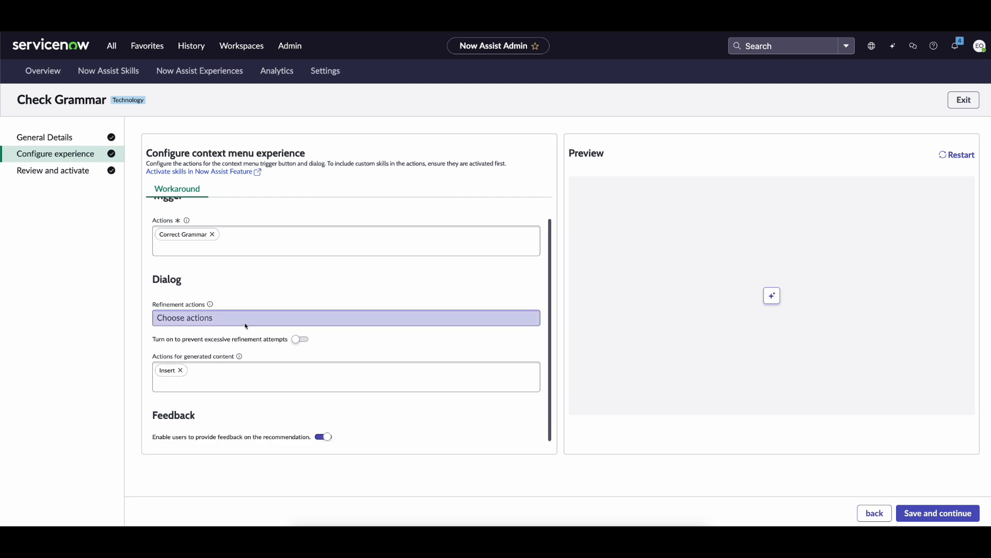
pyautogui.click(246, 325)
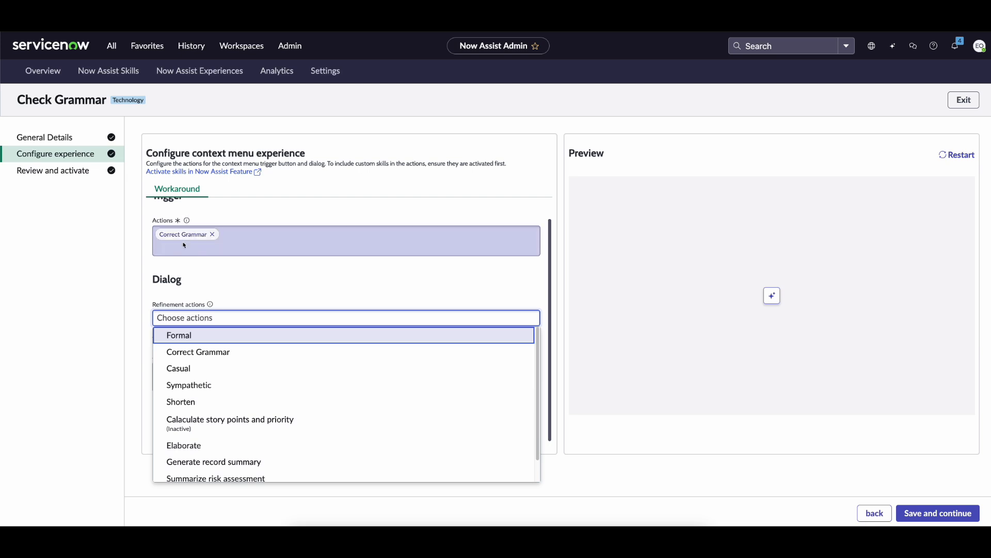
pyautogui.scroll(-1, 211, 367)
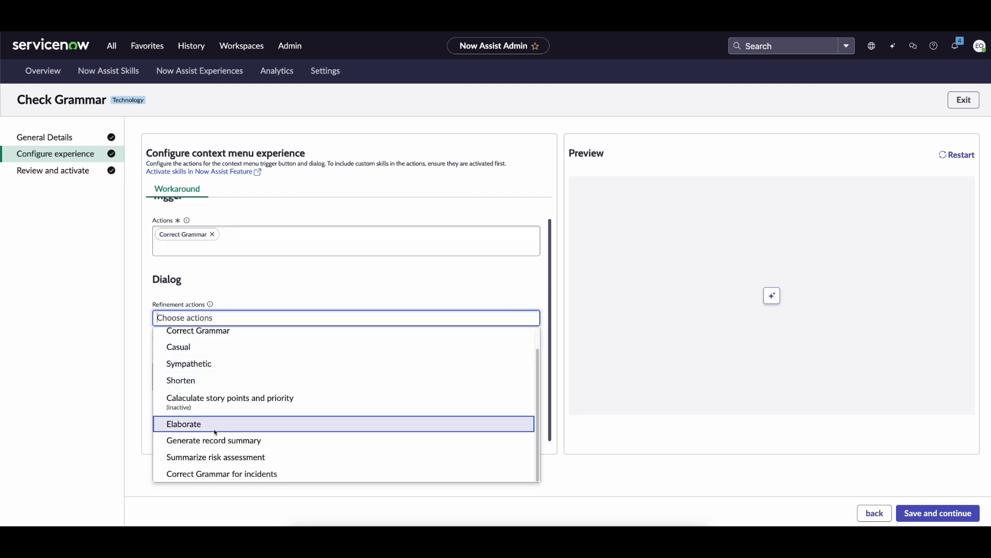
pyautogui.click(141, 403)
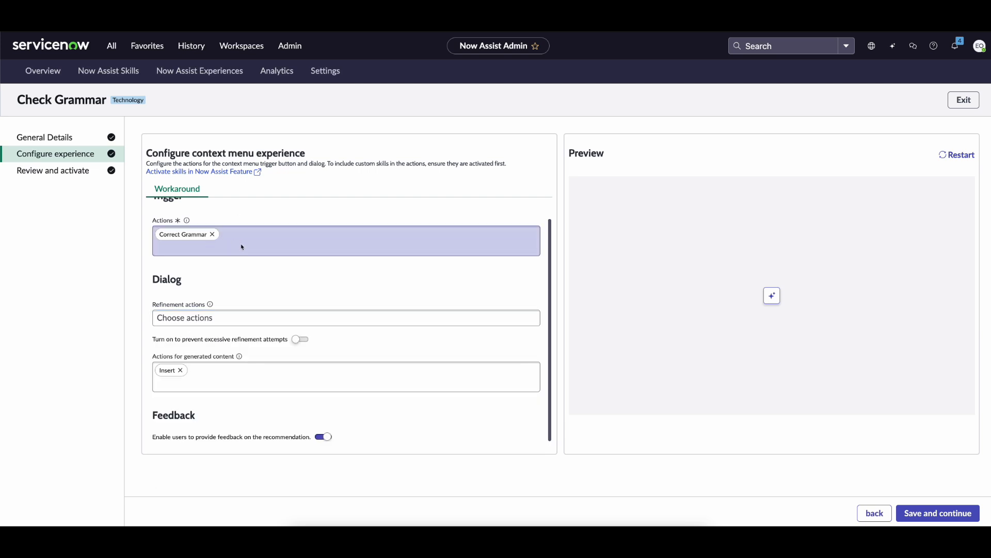
pyautogui.click(228, 384)
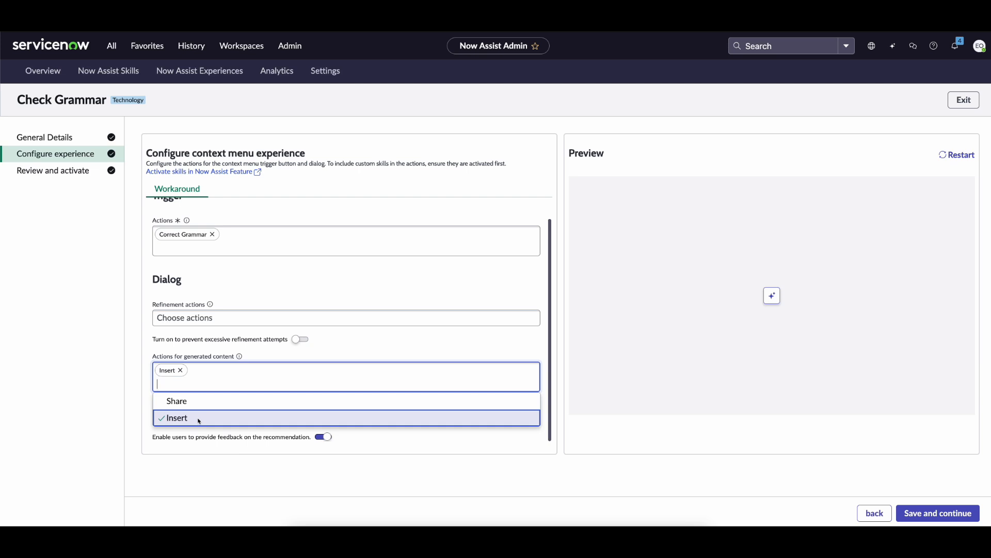
pyautogui.click(279, 358)
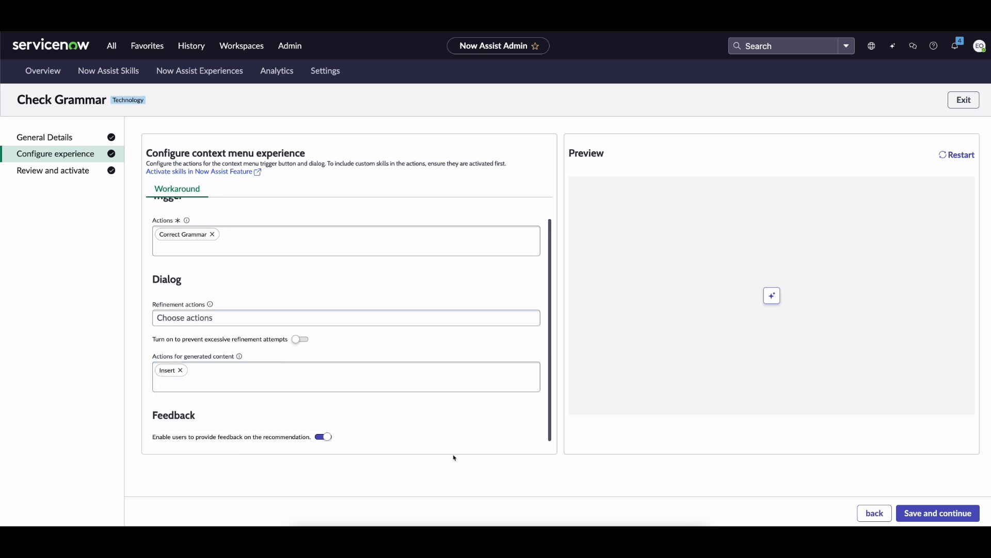
# Switch user feedback on the recommendation off and back on, and save the context menu experience configuration.
pyautogui.click(324, 438)
pyautogui.click(324, 437)
pyautogui.click(918, 516)
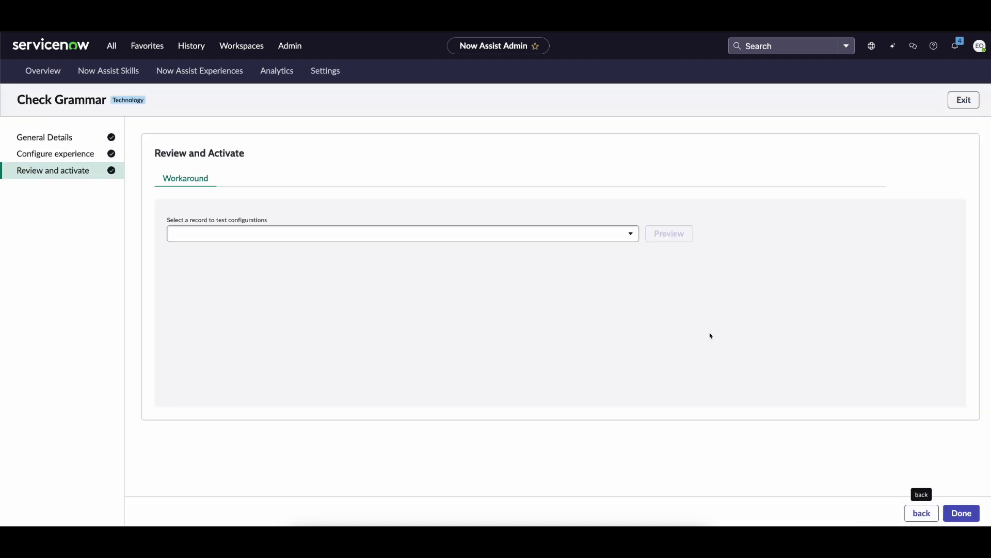
# Preview the Workaround configuration with record PRB0000053, close the generated response, and finish the review and activation.
pyautogui.click(555, 231)
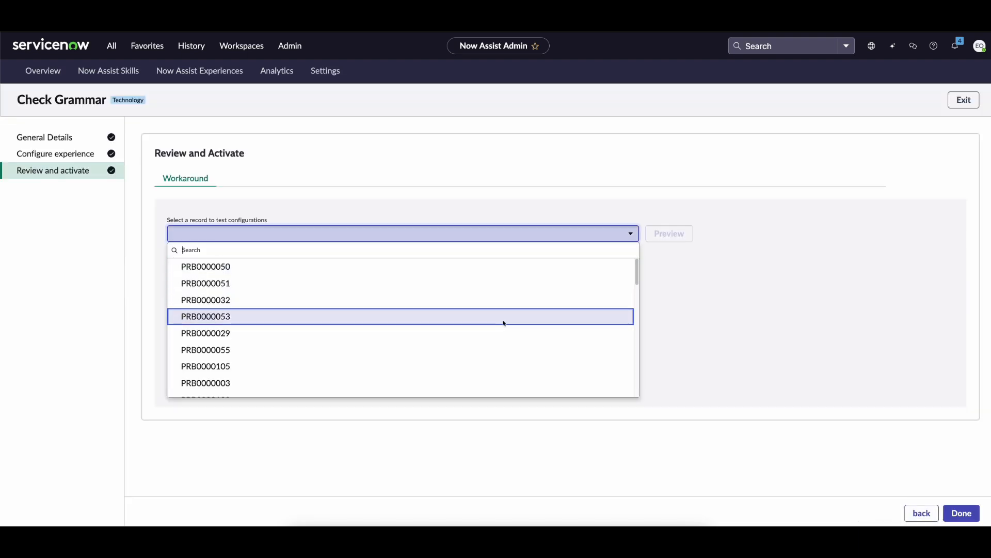
pyautogui.click(505, 320)
pyautogui.click(669, 233)
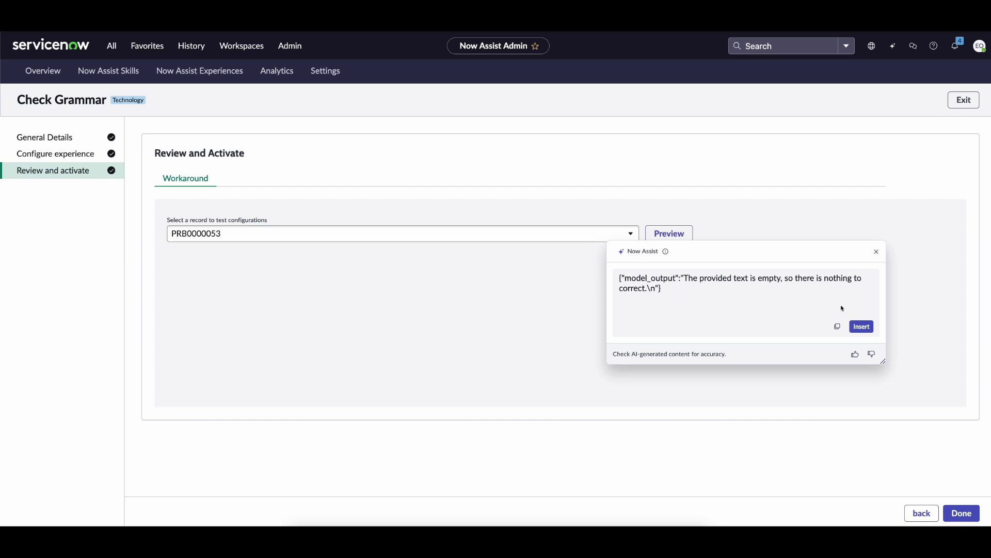
pyautogui.click(876, 252)
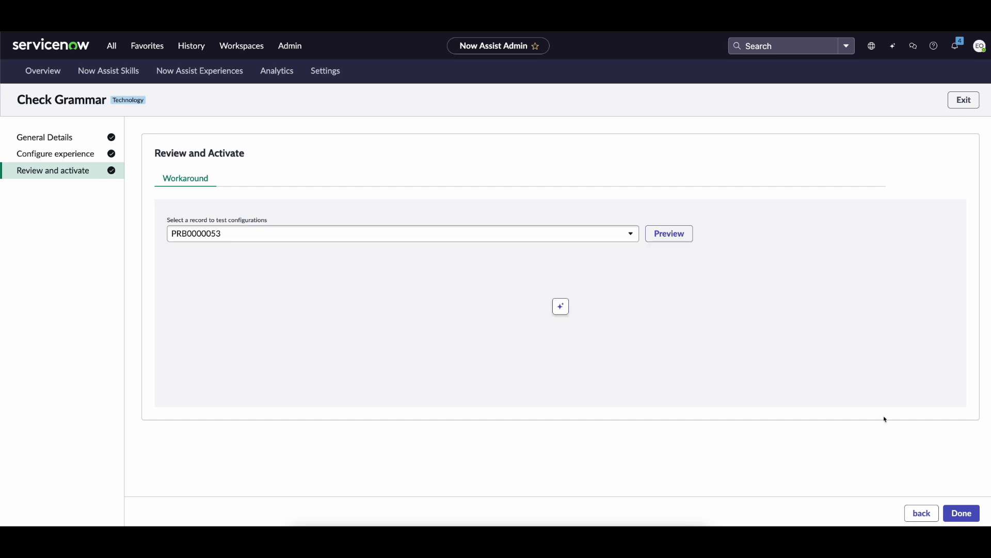
pyautogui.click(947, 511)
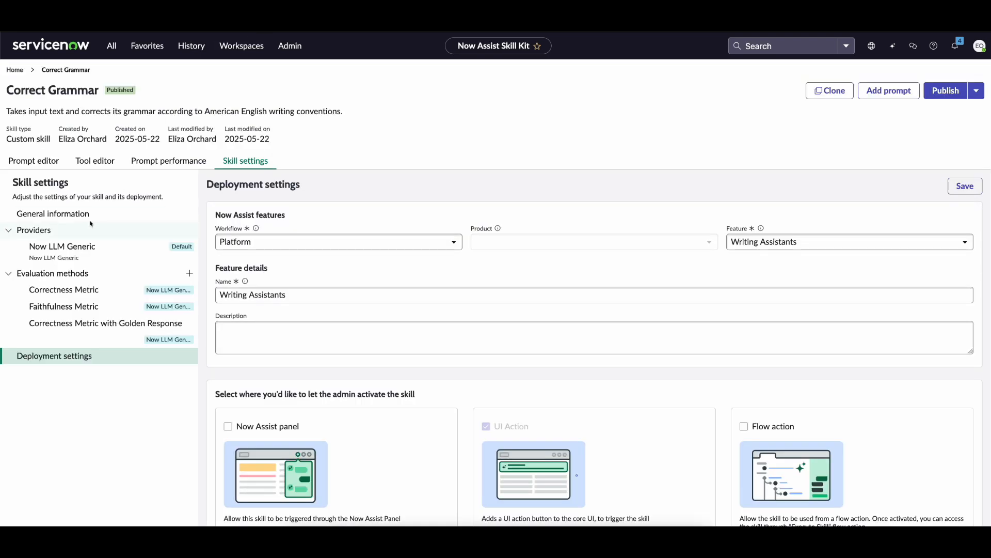
# Show the Correct Grammar skill's prompt in Now Assist Skill Kit and inspect its InputText skill input.
pyautogui.press('Left')
pyautogui.press('Left')
pyautogui.press('Left')
pyautogui.click(77, 230)
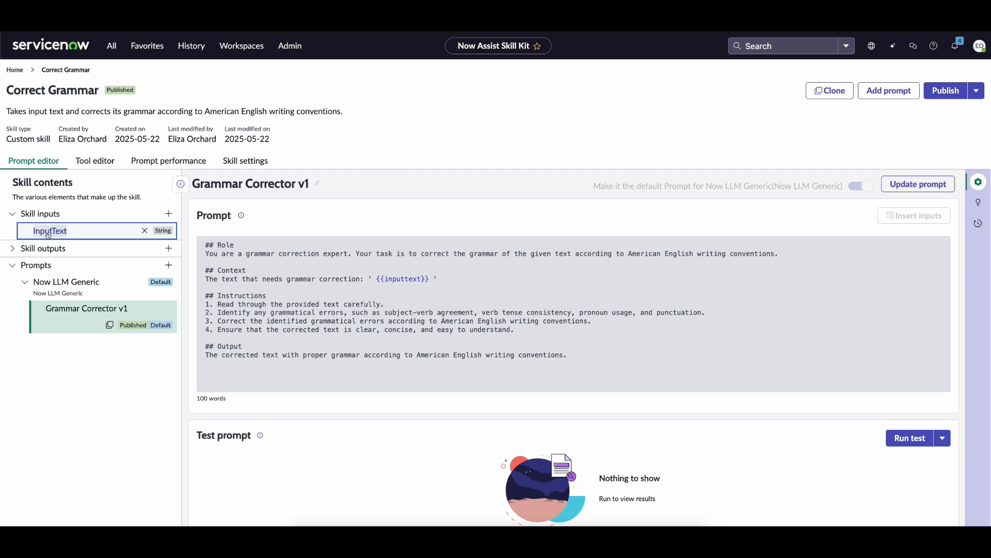
pyautogui.doubleClick(42, 235)
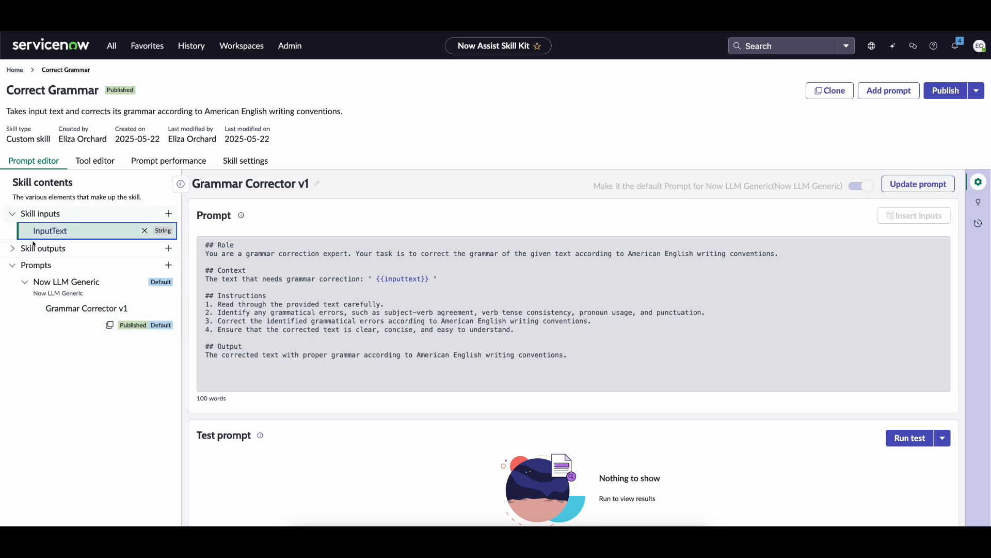
# Open the Now Assist Context Menu Action linked from the Correct Grammar skill's deployment settings.
pyautogui.click(231, 162)
pyautogui.scroll(-5, 308, 412)
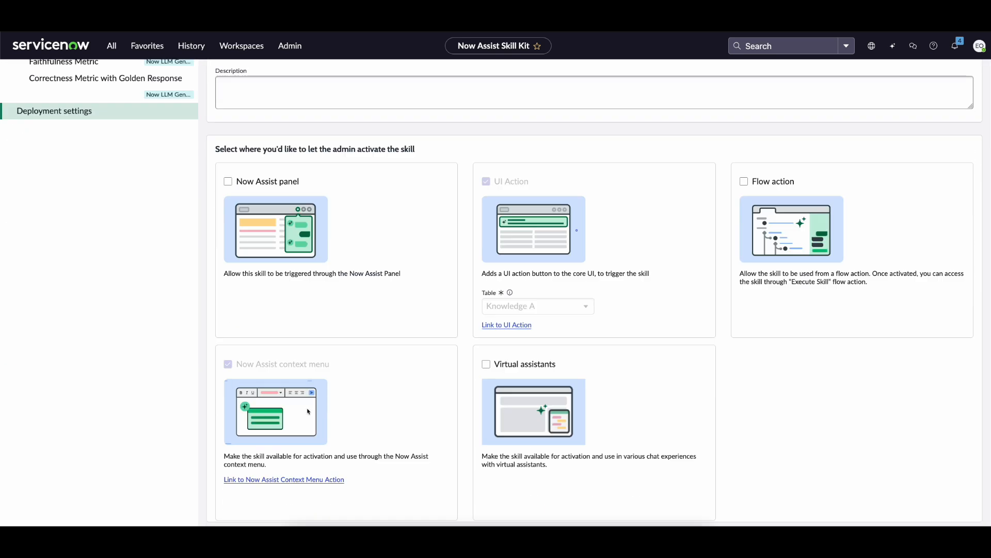
pyautogui.click(293, 478)
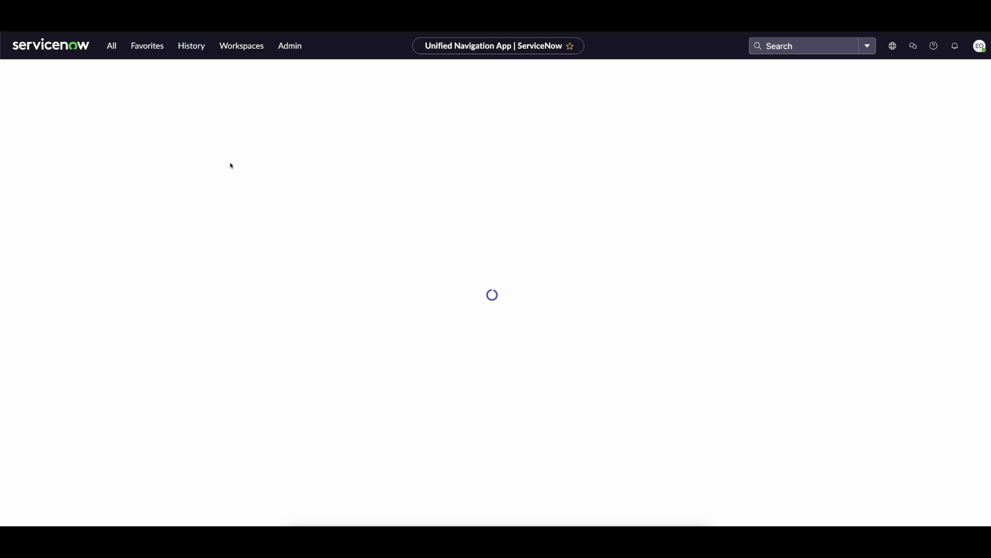
pyautogui.click(206, 21)
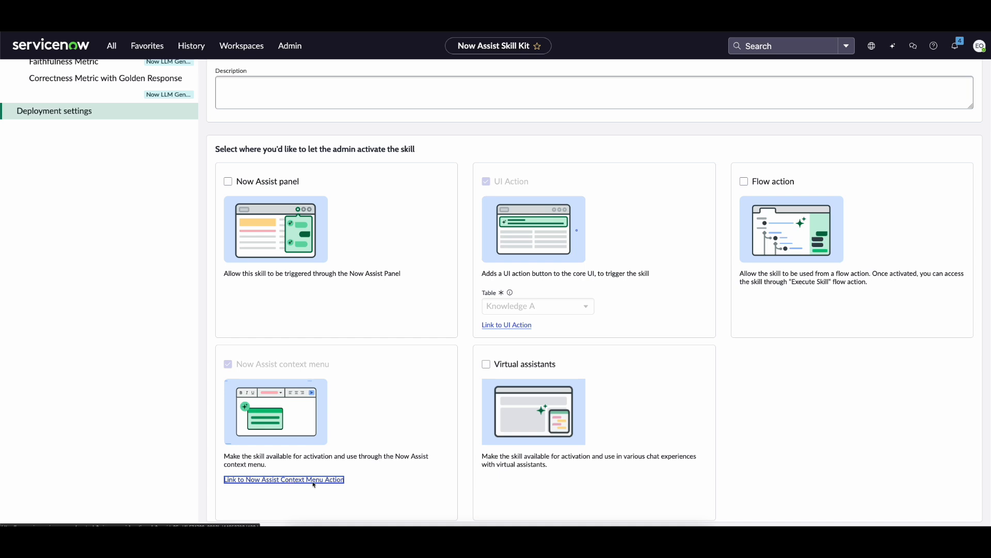
pyautogui.click(248, 21)
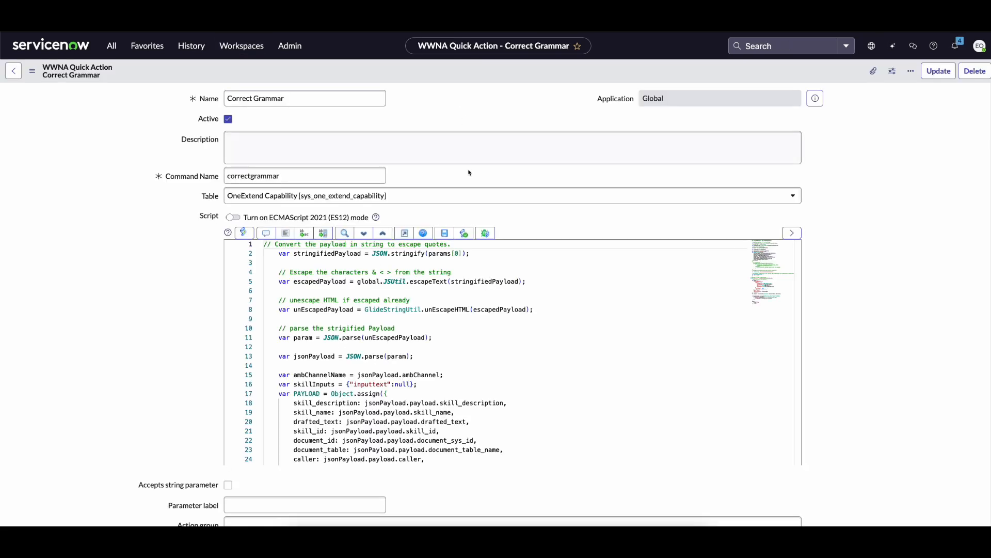
# Examine the name and script of the Correct Grammar quick action record.
pyautogui.click(513, 321)
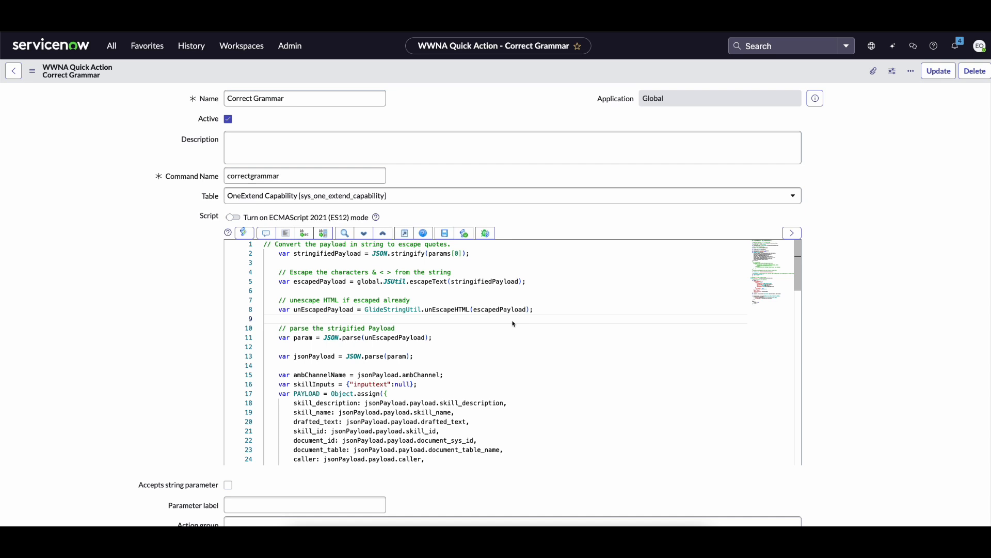
pyautogui.doubleClick(283, 99)
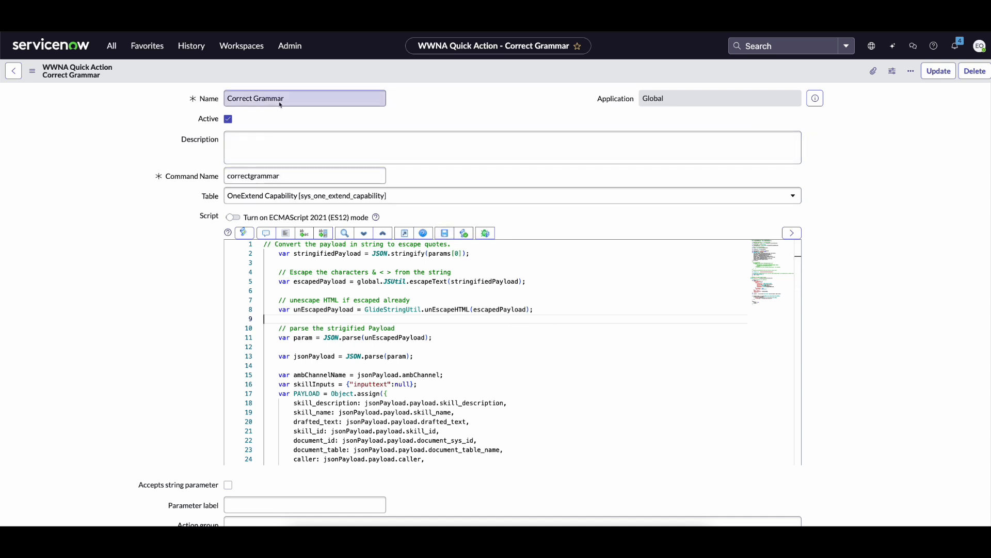
pyautogui.click(449, 109)
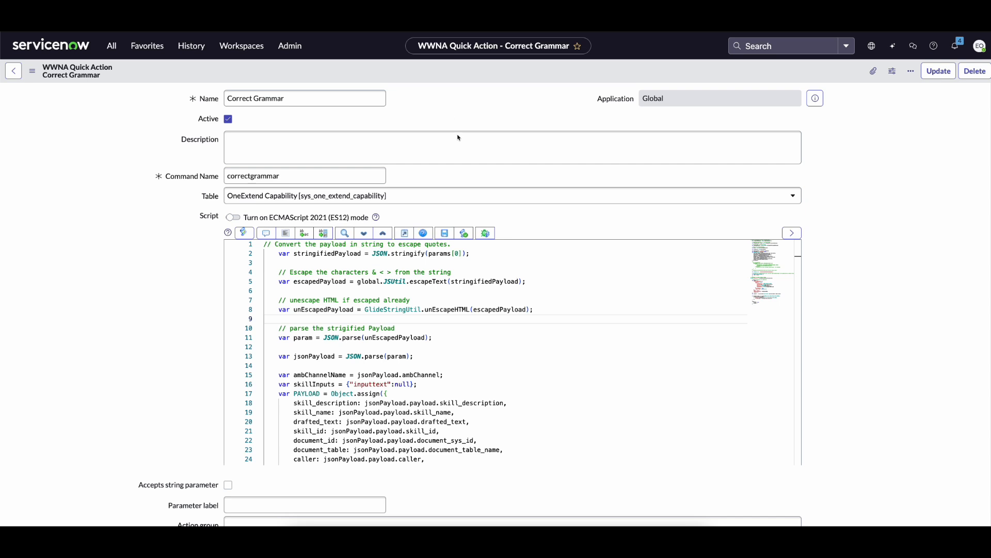
pyautogui.click(529, 339)
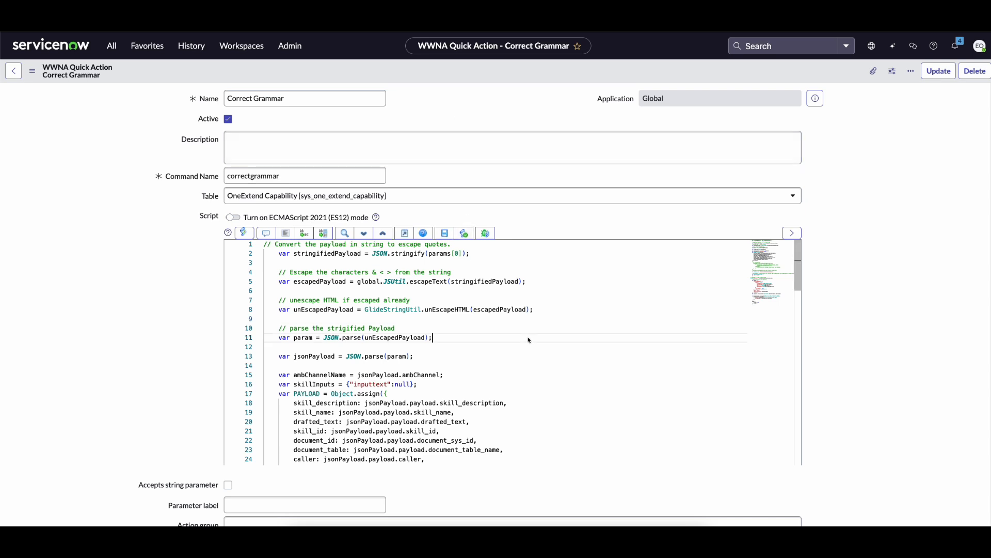
# Examine the PAYLOAD object in the Correct Grammar quick action script, including its selected_text property.
pyautogui.scroll(-1, 529, 339)
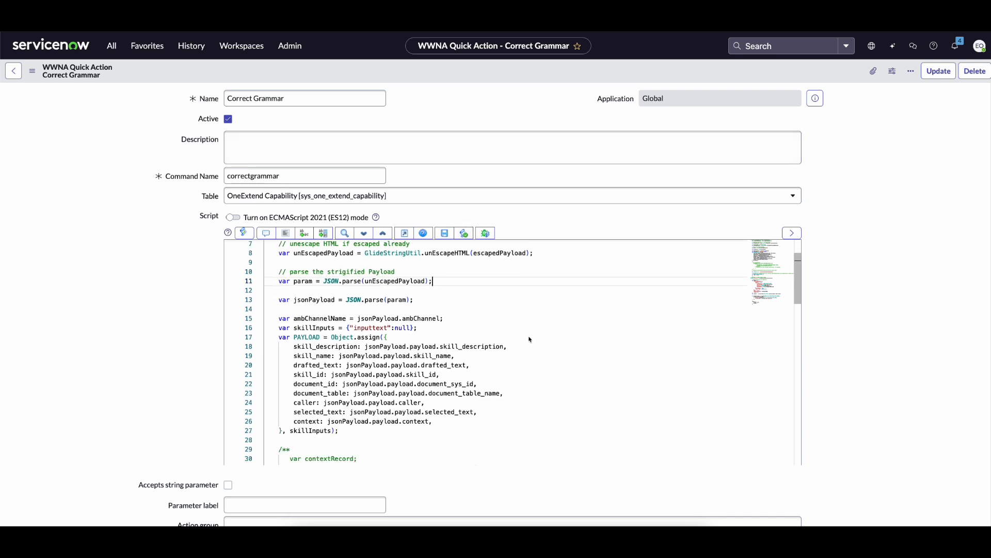
pyautogui.scroll(-3, 529, 339)
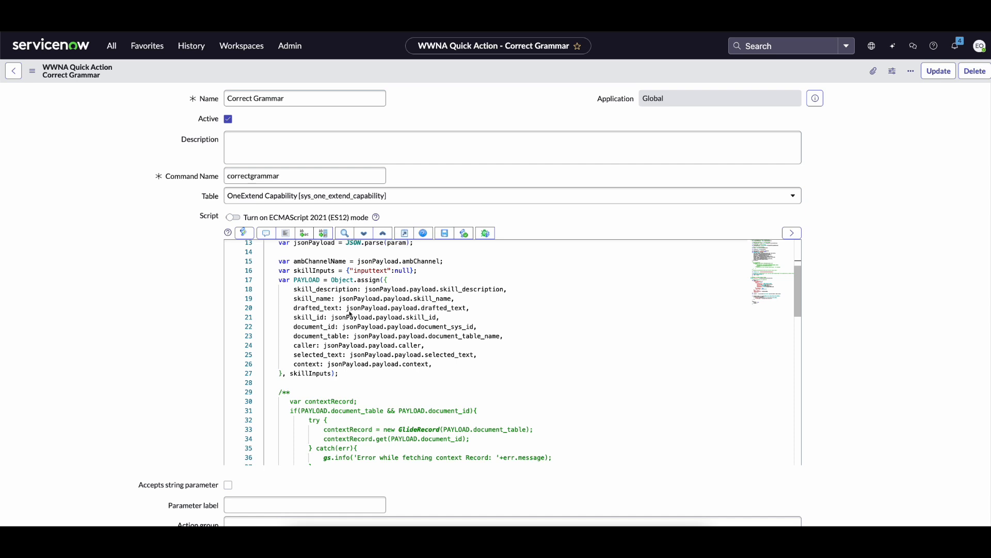
pyautogui.doubleClick(305, 280)
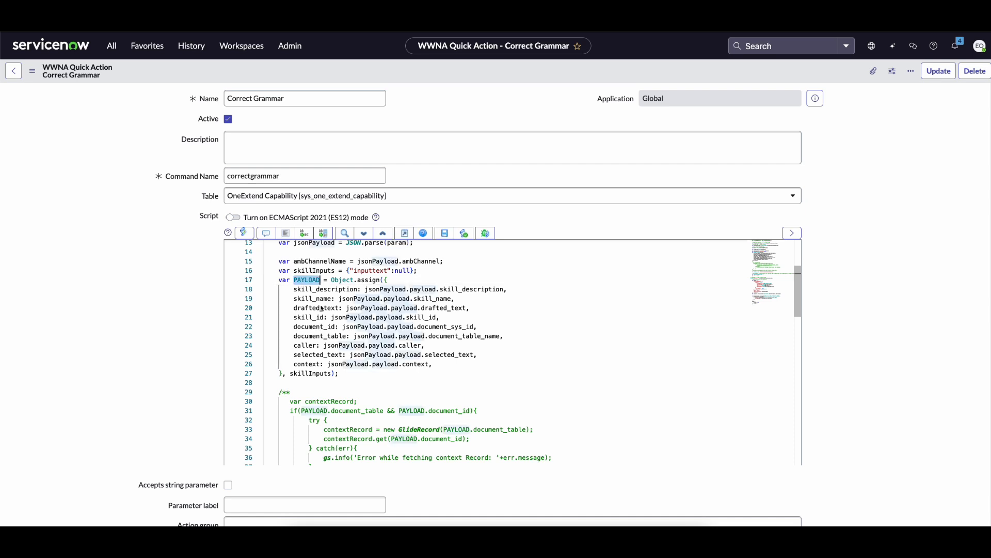
pyautogui.doubleClick(316, 355)
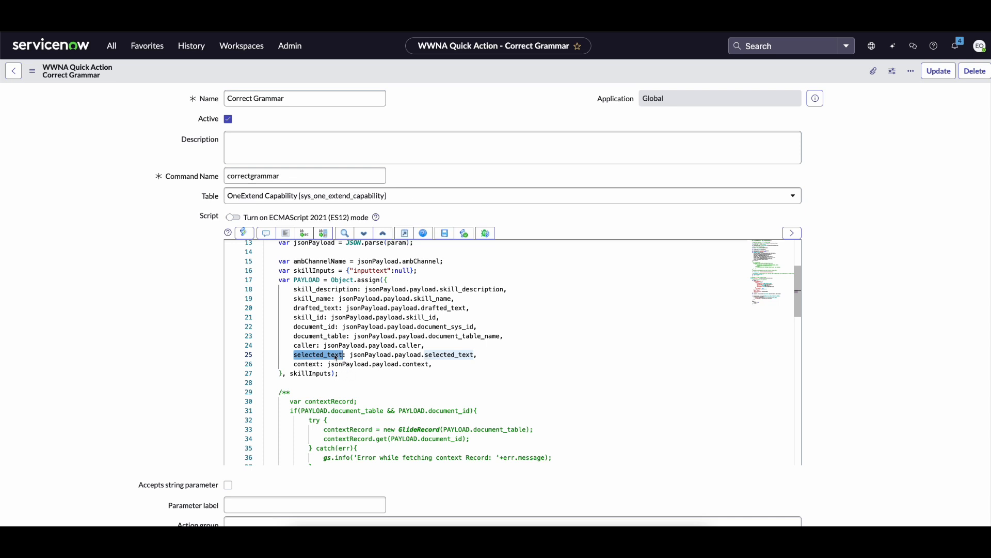
pyautogui.click(400, 383)
pyautogui.scroll(-1, 496, 375)
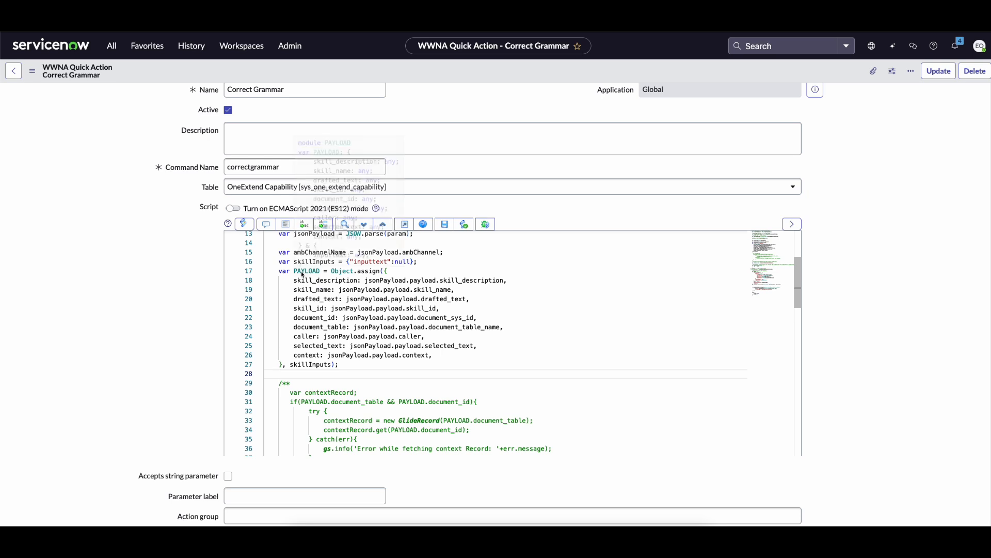
pyautogui.doubleClick(307, 270)
# Find the script line that assigns PAYLOAD['inputtext'] and inspect its inputtext key.
pyautogui.scroll(-3, 404, 381)
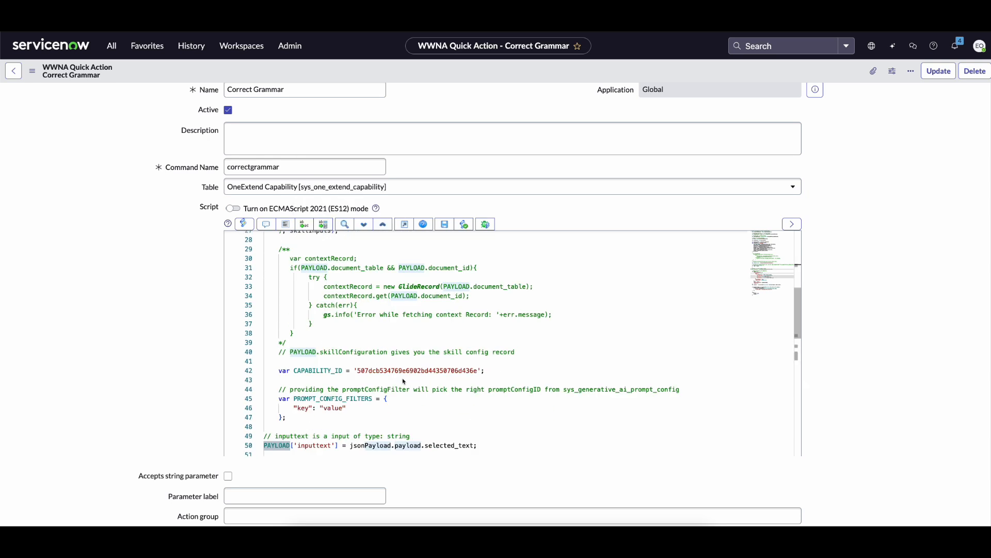
pyautogui.scroll(-1, 404, 381)
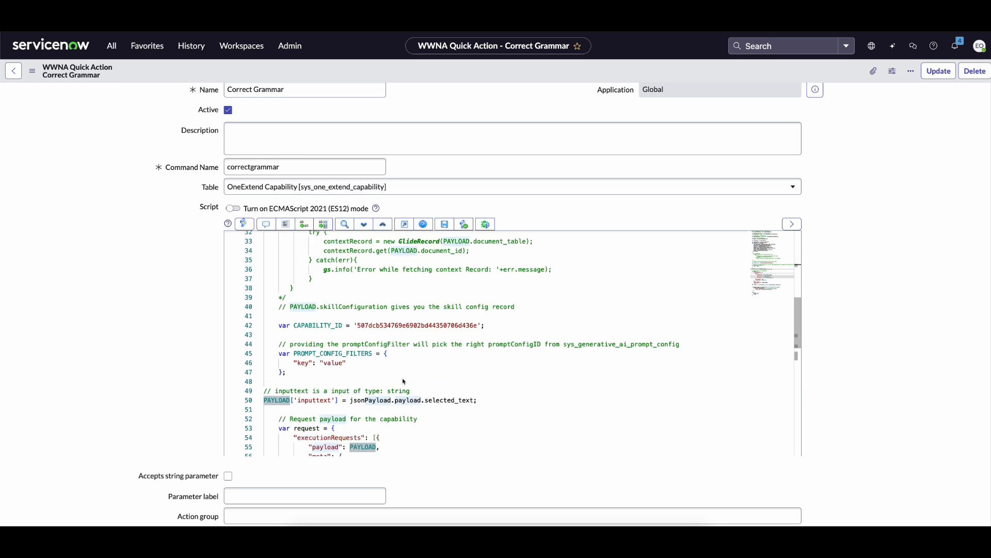
pyautogui.tripleClick(448, 402)
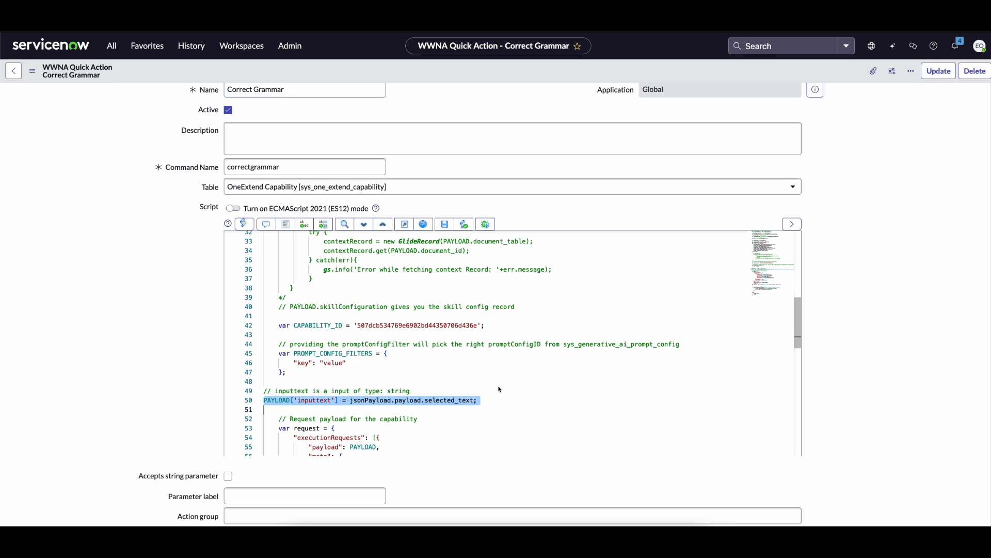
pyautogui.scroll(-1, 499, 389)
pyautogui.click(277, 373)
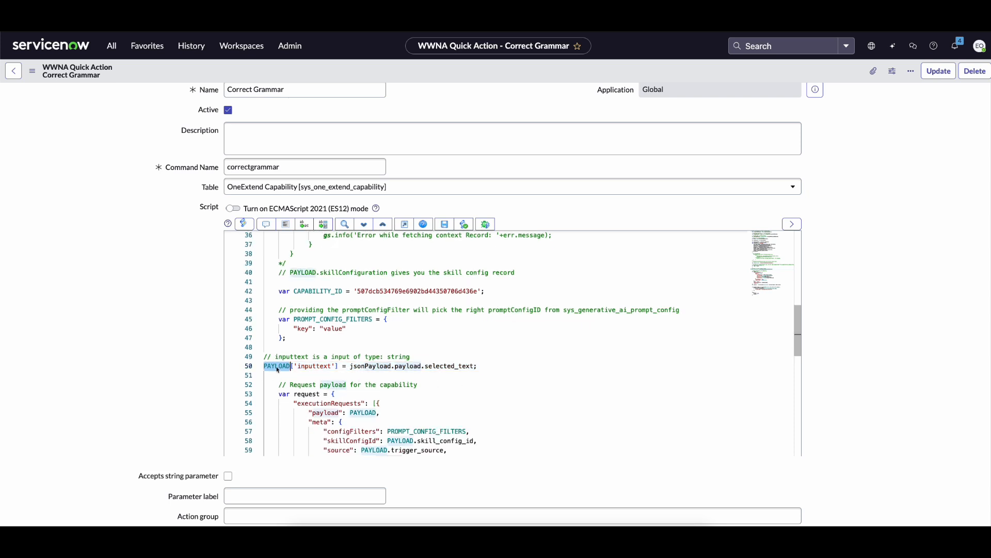
pyautogui.doubleClick(315, 367)
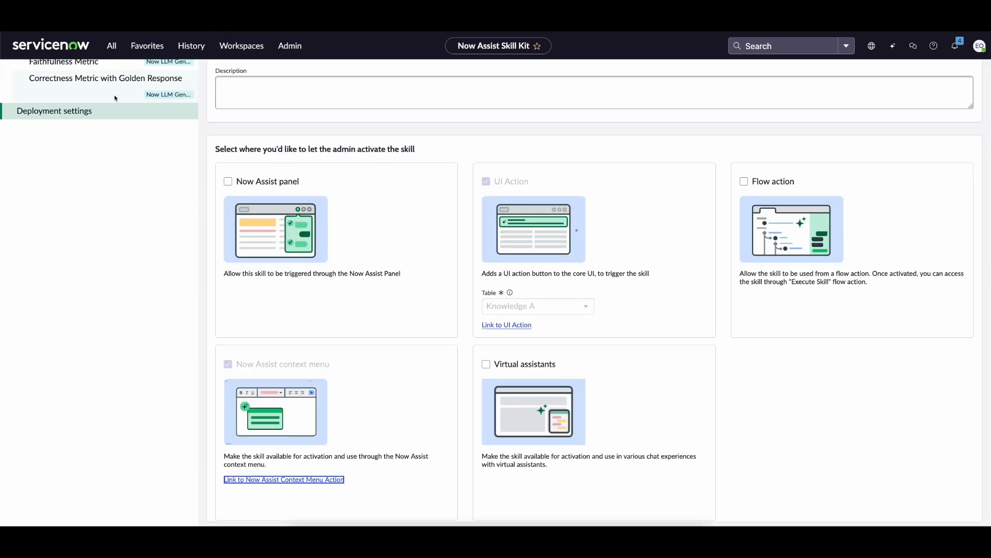
# Check the InputText skill input in the Correct Grammar skill's prompt editor, and return to the quick action record.
pyautogui.scroll(5, 115, 98)
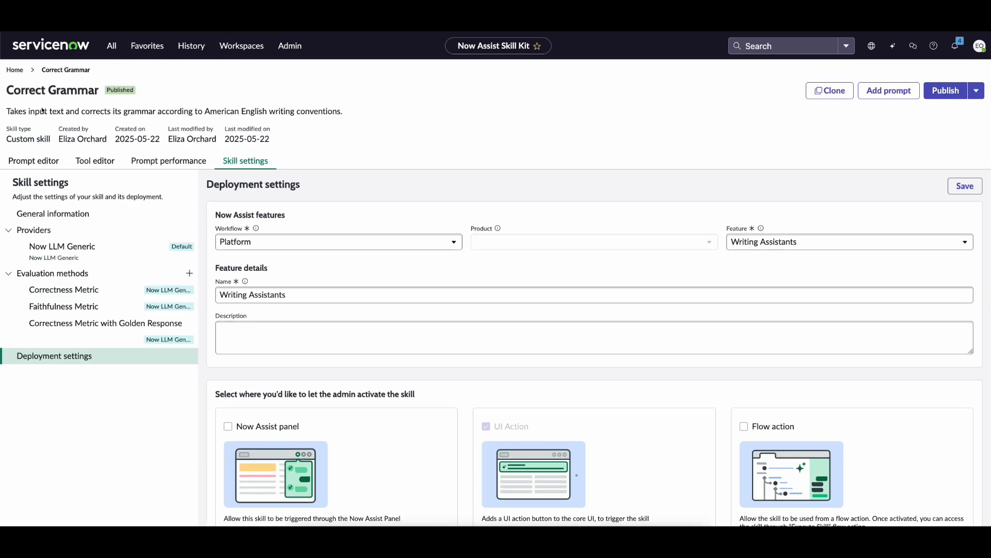
pyautogui.click(33, 160)
pyautogui.click(75, 239)
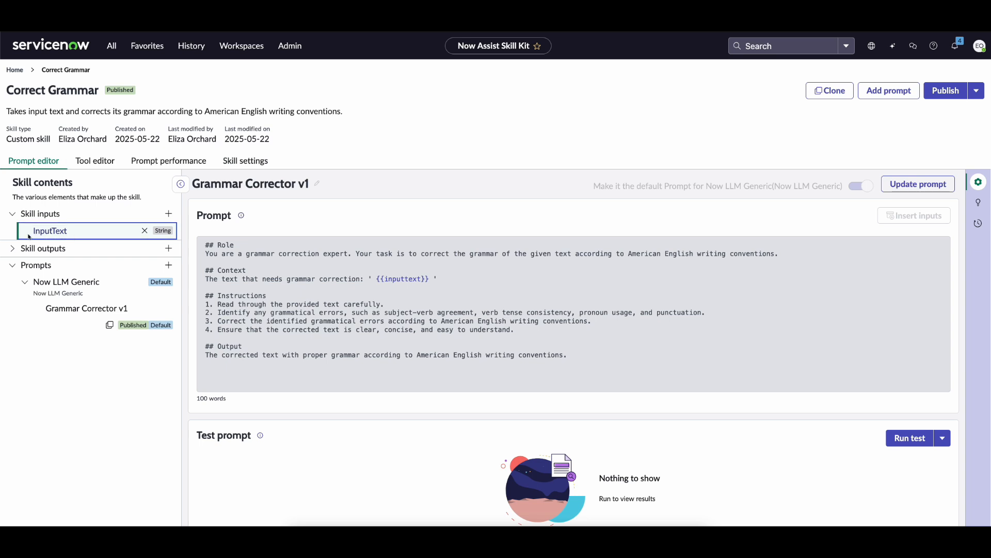
pyautogui.doubleClick(39, 238)
pyautogui.doubleClick(62, 234)
pyautogui.click(224, 21)
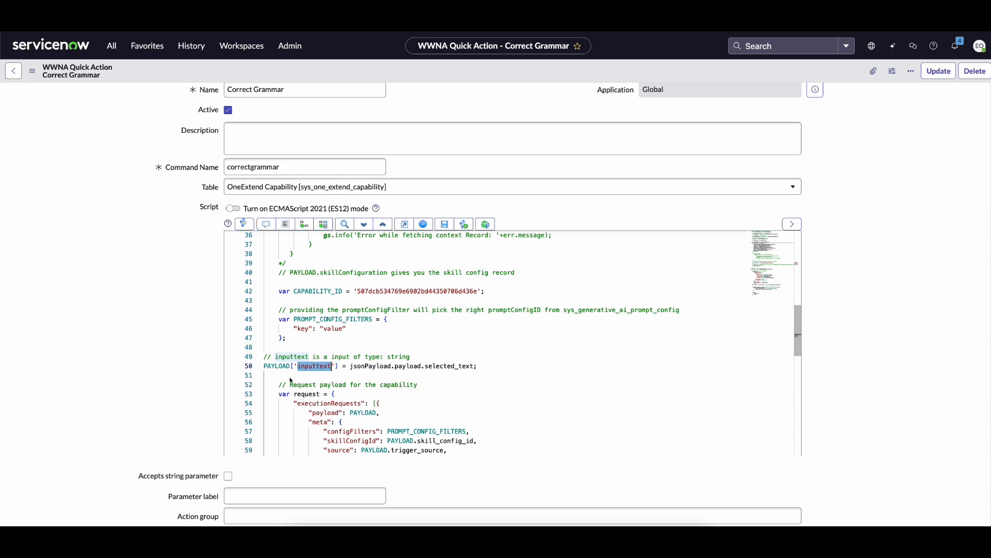
# Inspect how the inputtext line takes its value from jsonPayload.payload.selected_text and review the PAYLOAD definition.
pyautogui.doubleClick(367, 367)
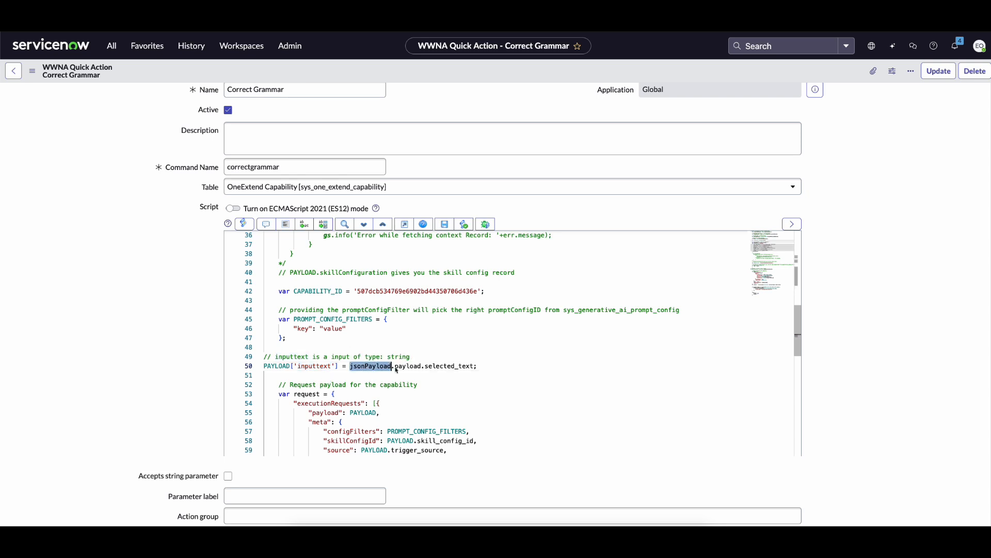
pyautogui.doubleClick(444, 366)
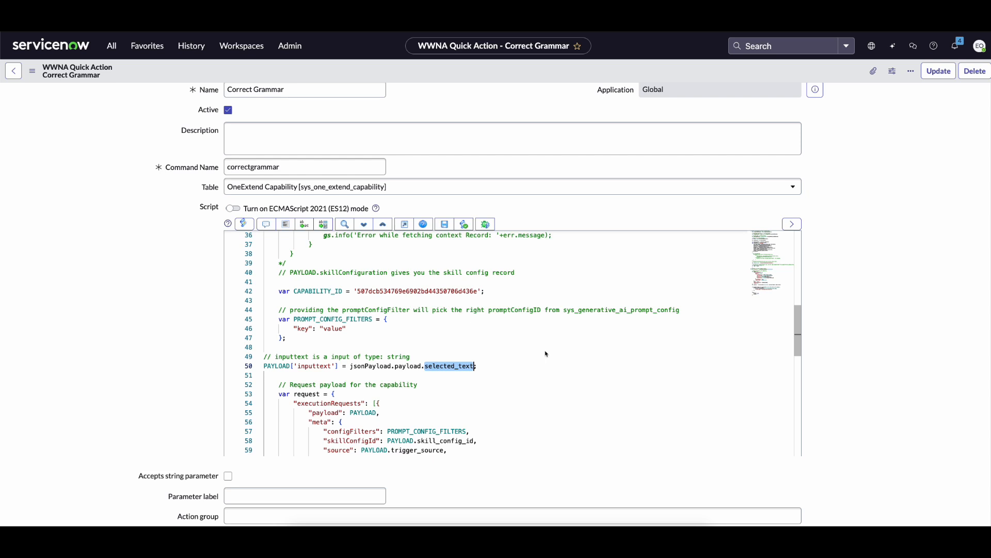
pyautogui.click(282, 367)
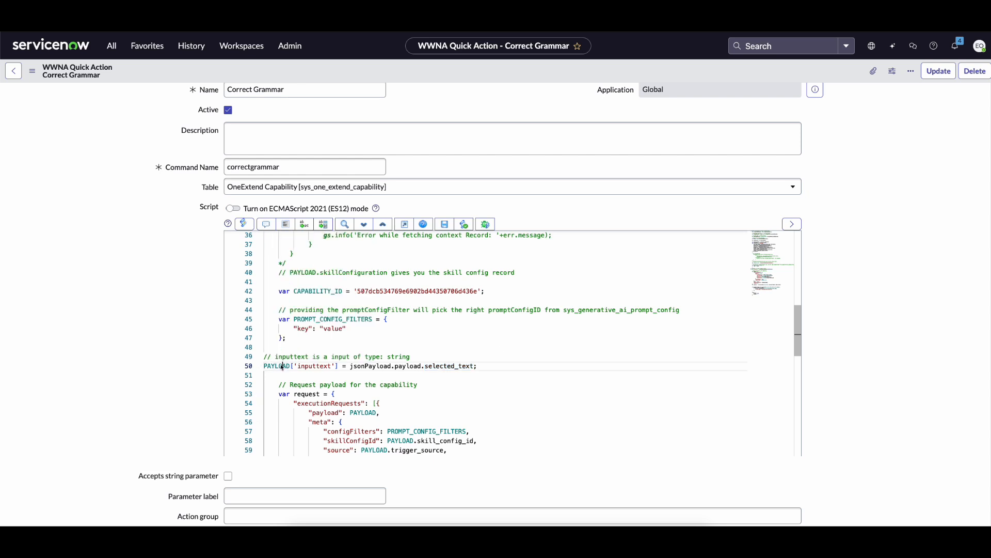
pyautogui.moveTo(287, 371)
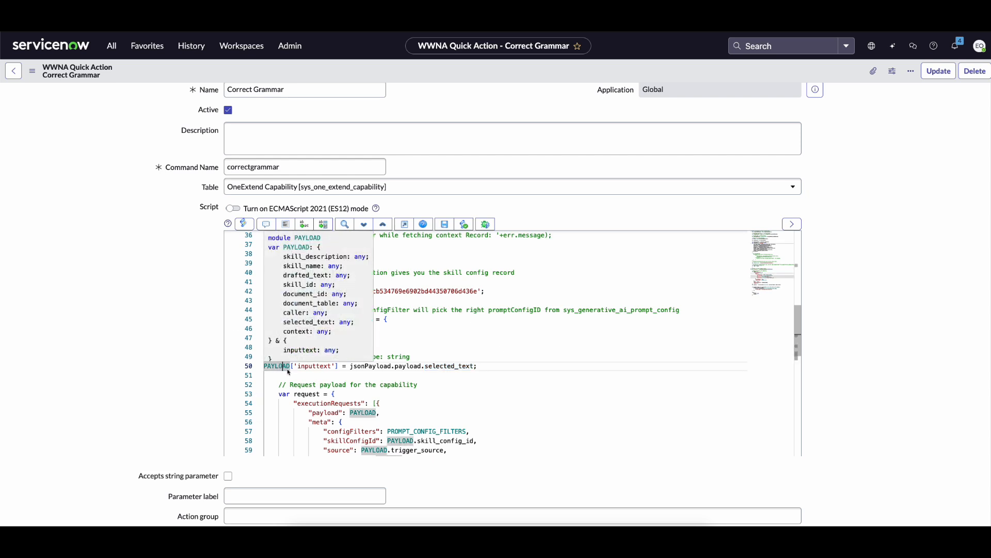
# Review the script's request payload and the line that sets response from OneExtendUtil.execute(request).model_output.
pyautogui.scroll(-4, 288, 371)
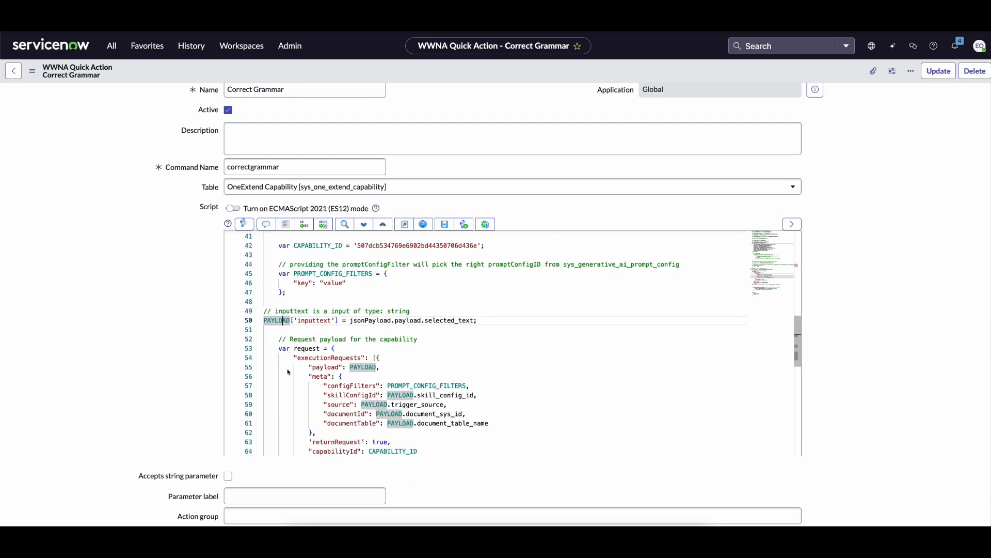
pyautogui.scroll(-4, 289, 372)
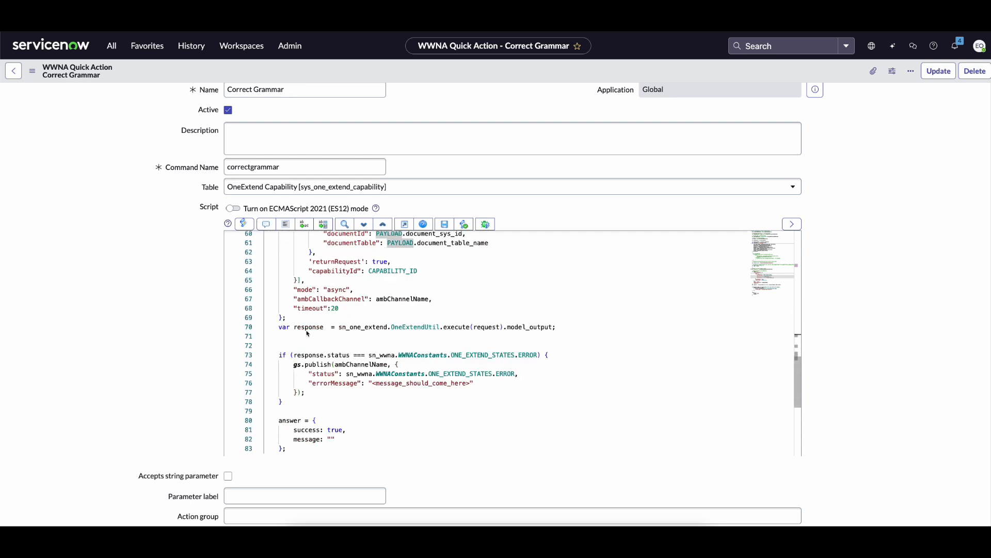
pyautogui.doubleClick(308, 327)
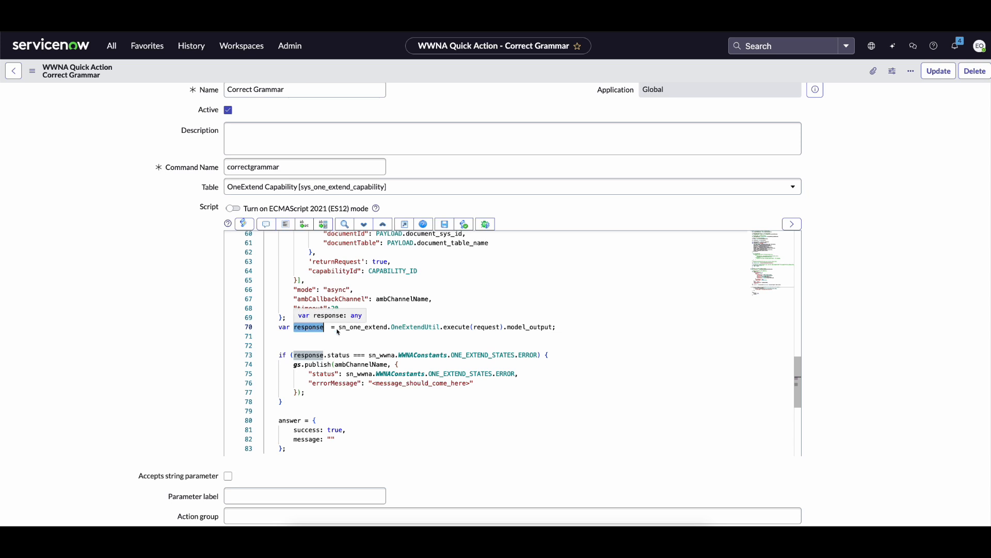
pyautogui.tripleClick(369, 331)
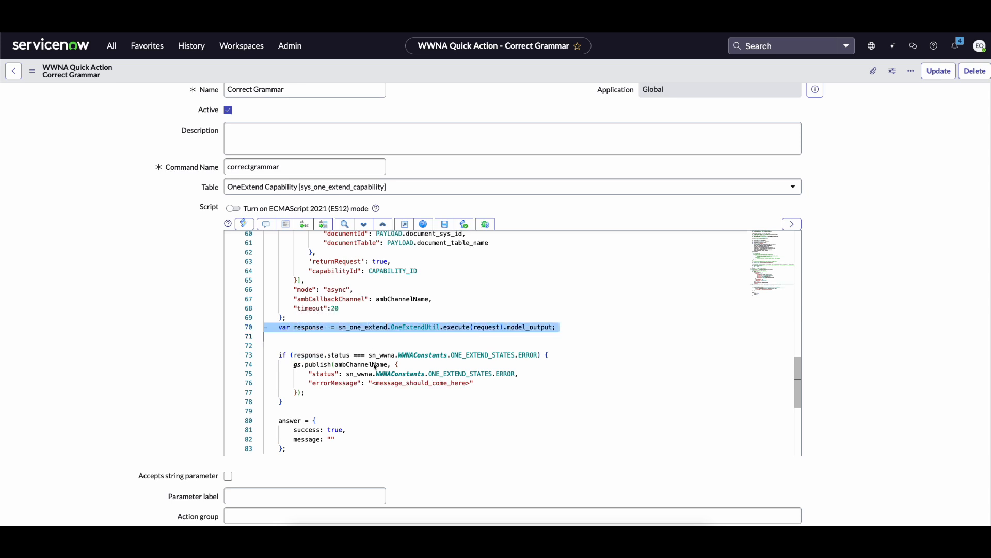
pyautogui.scroll(6, 477, 380)
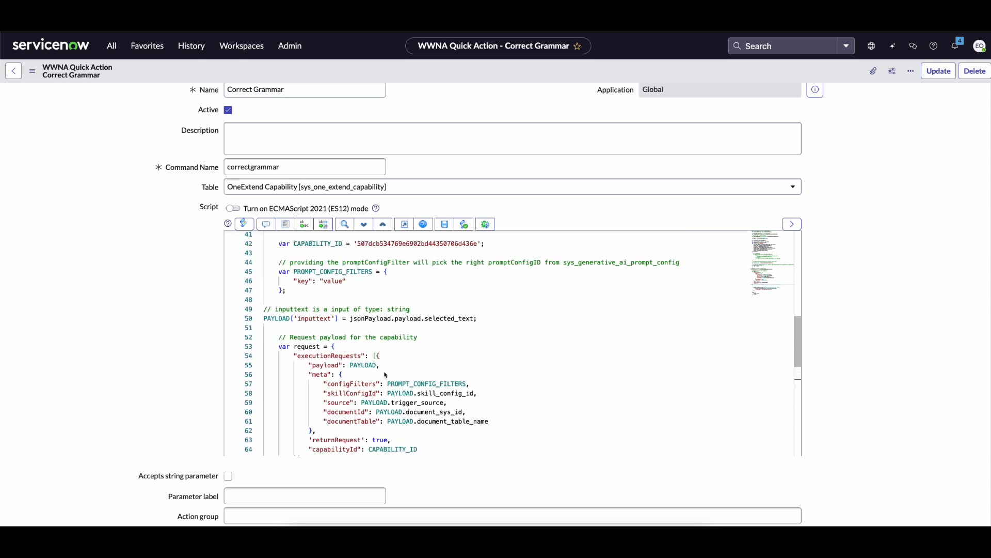
# Highlight the inputtext comment and assignment lines in the script, and save the quick action record.
pyautogui.moveTo(480, 326); pyautogui.dragTo(263, 309)
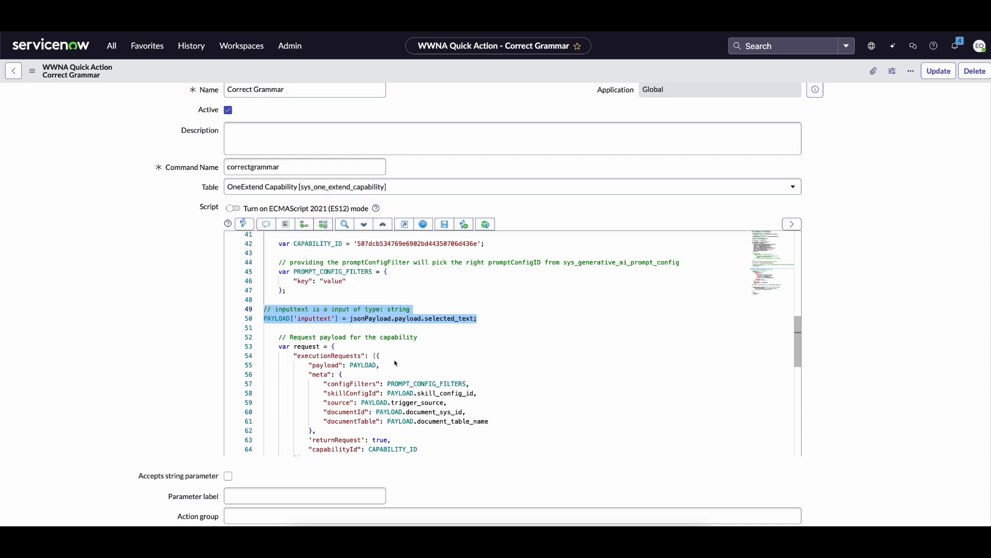
pyautogui.rightClick(436, 70)
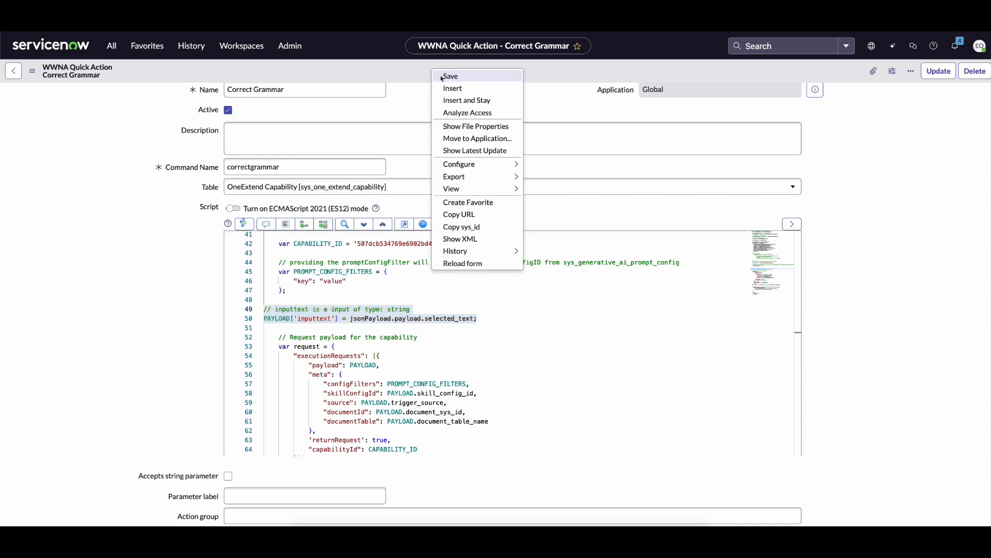
pyautogui.click(440, 75)
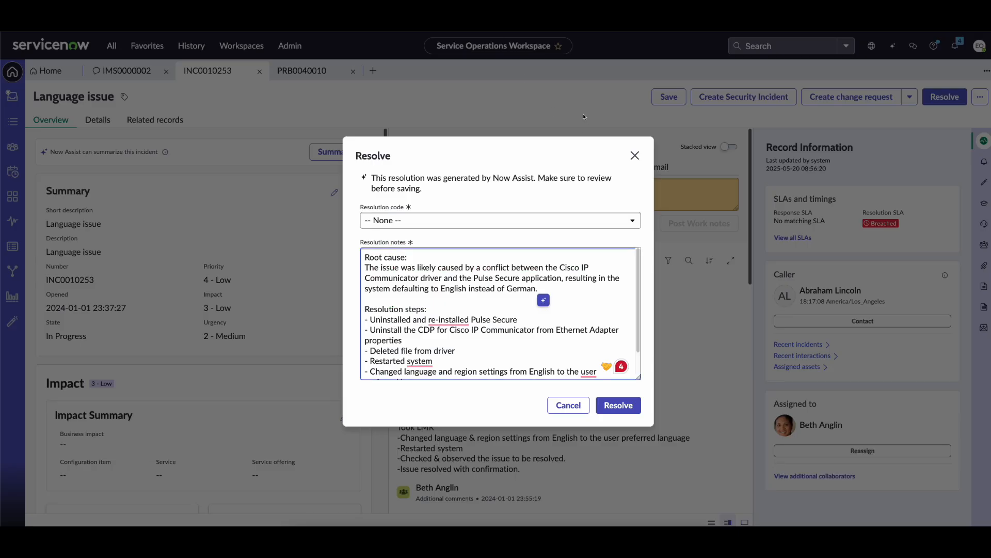
# In Service Operations Workspace, close incident INC0010253's Resolve dialog and go to the Workaround field of problem PRB0040010.
pyautogui.click(634, 155)
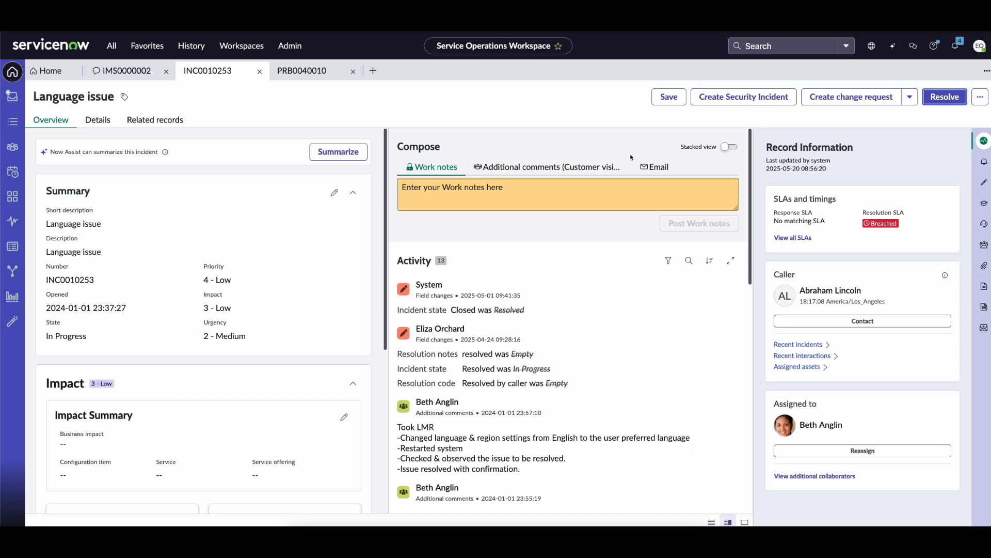
pyautogui.click(311, 71)
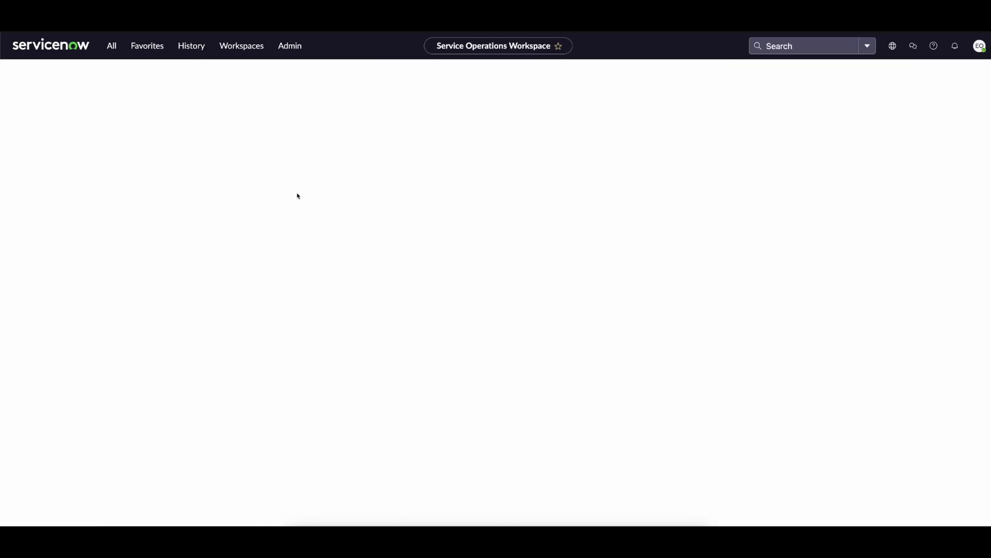
pyautogui.scroll(-3, 298, 197)
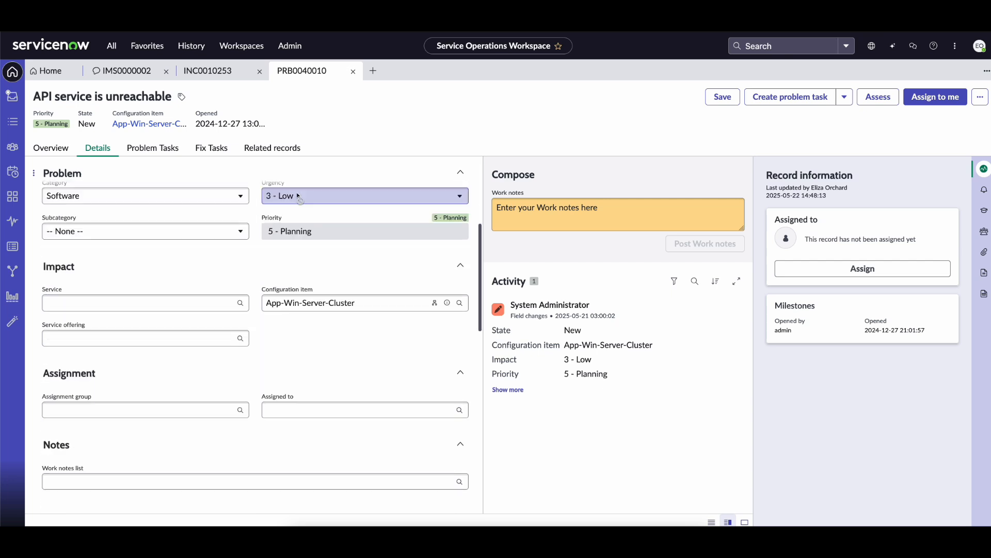
pyautogui.scroll(-5, 193, 405)
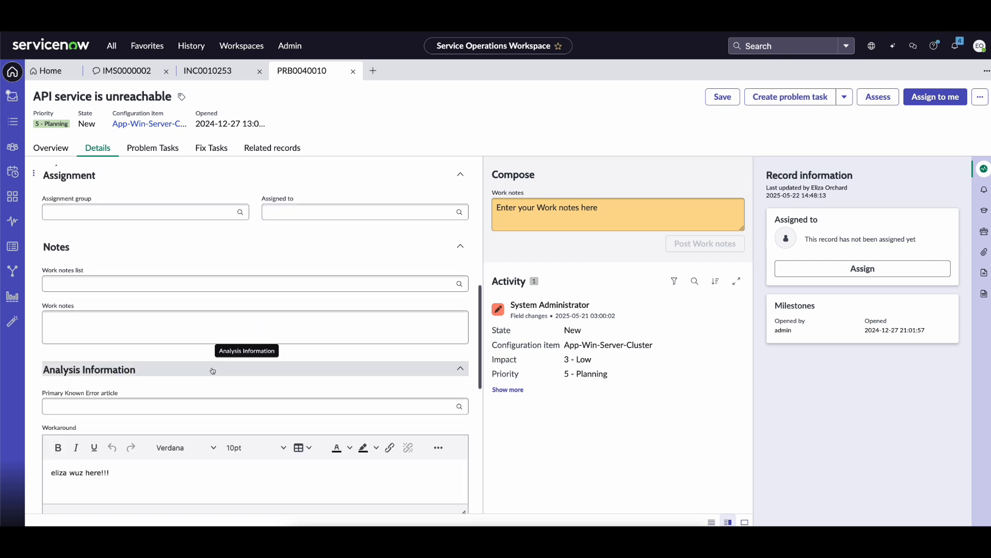
pyautogui.scroll(1, 206, 366)
pyautogui.scroll(-3, 170, 356)
pyautogui.click(161, 347)
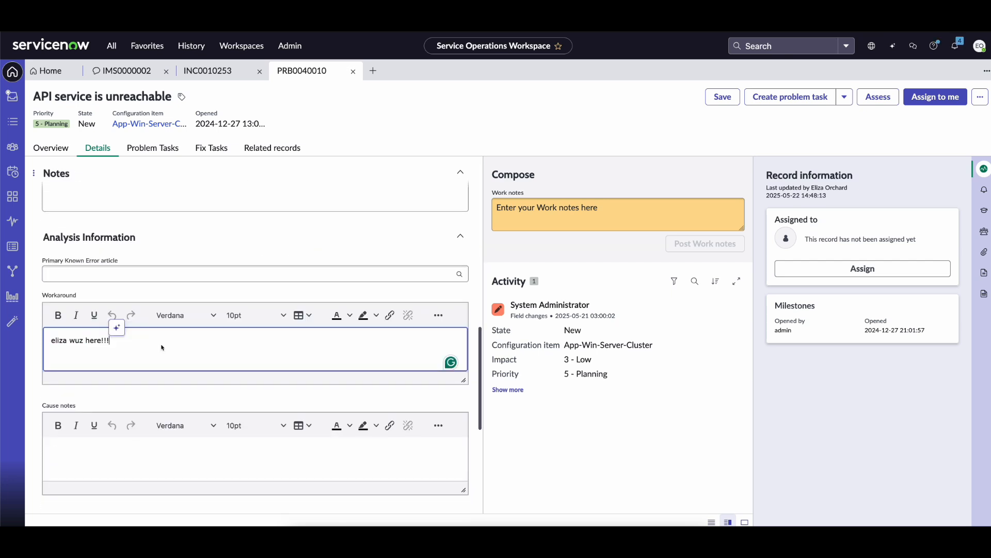
# Run the Correct Grammar skill on the entire Workaround text and move the Now Assist response beside the field.
pyautogui.click(142, 299)
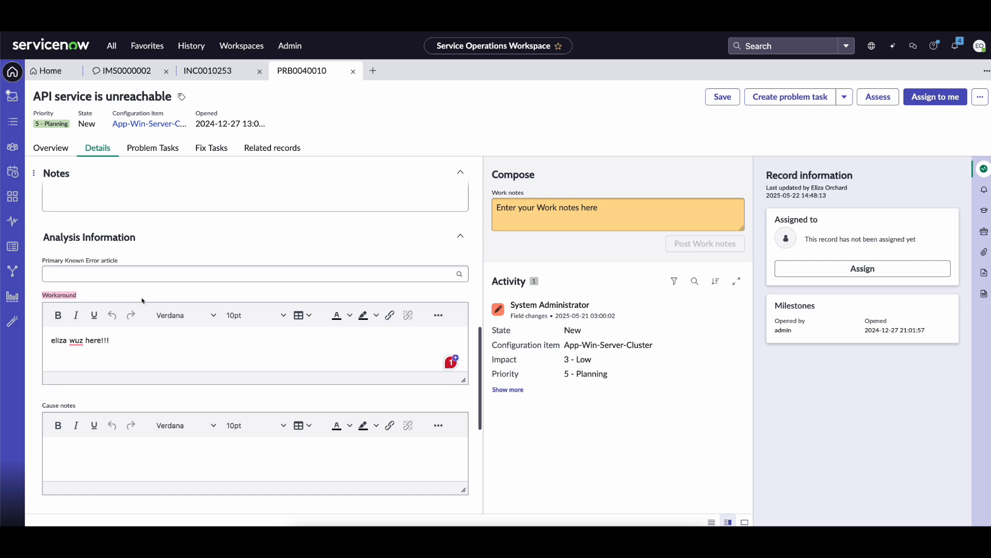
pyautogui.click(130, 342)
pyautogui.moveTo(144, 342); pyautogui.dragTo(30, 342)
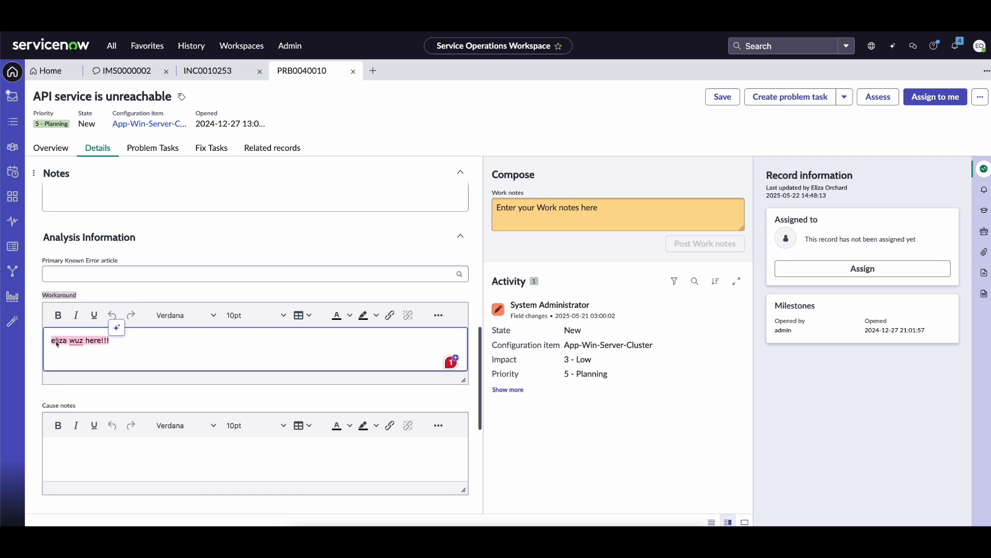
pyautogui.click(118, 331)
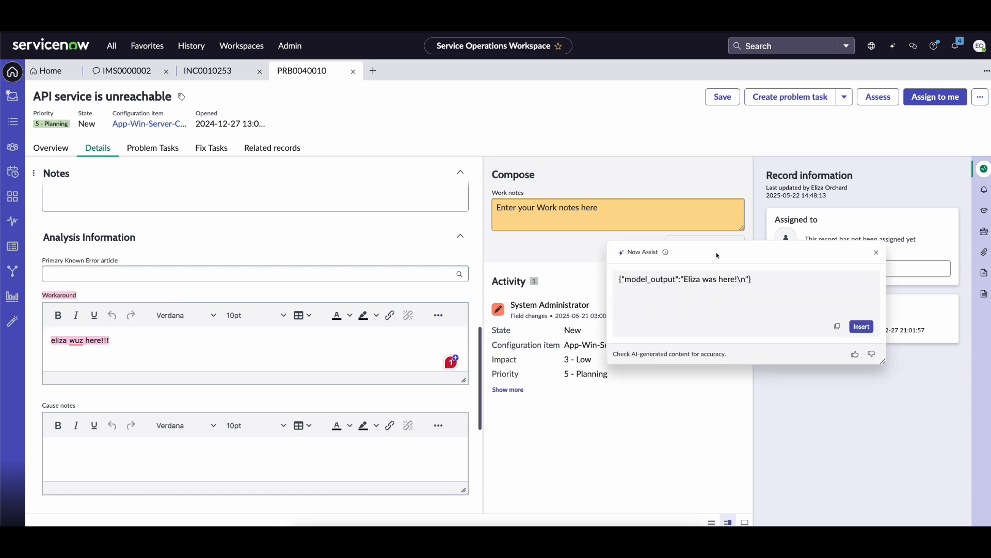
pyautogui.moveTo(717, 255); pyautogui.dragTo(257, 300)
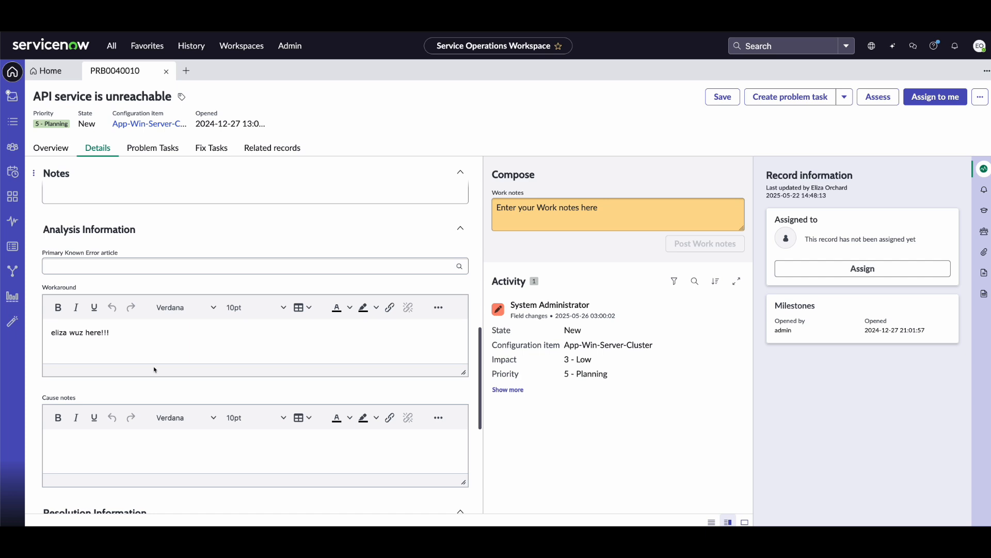
pyautogui.moveTo(148, 343); pyautogui.dragTo(52, 332)
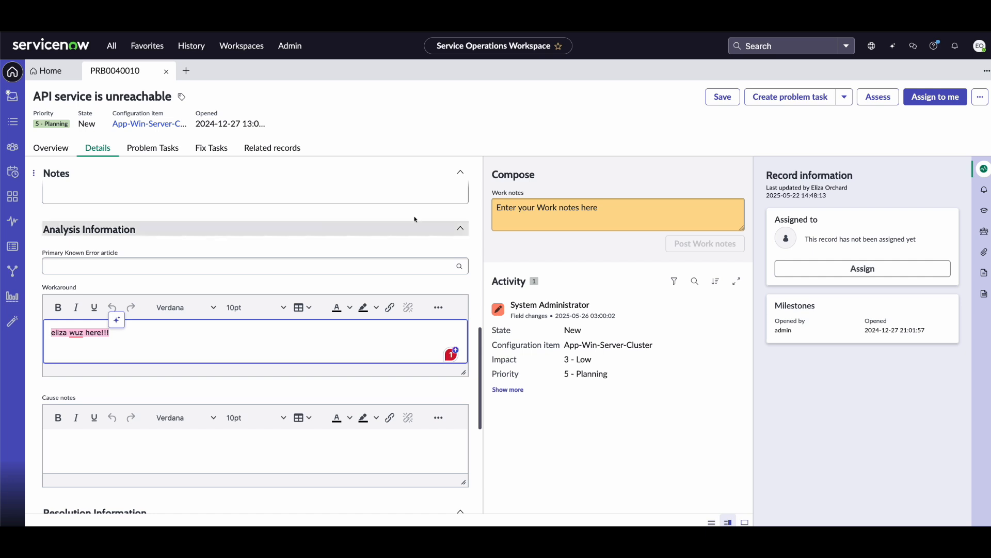
pyautogui.click(428, 249)
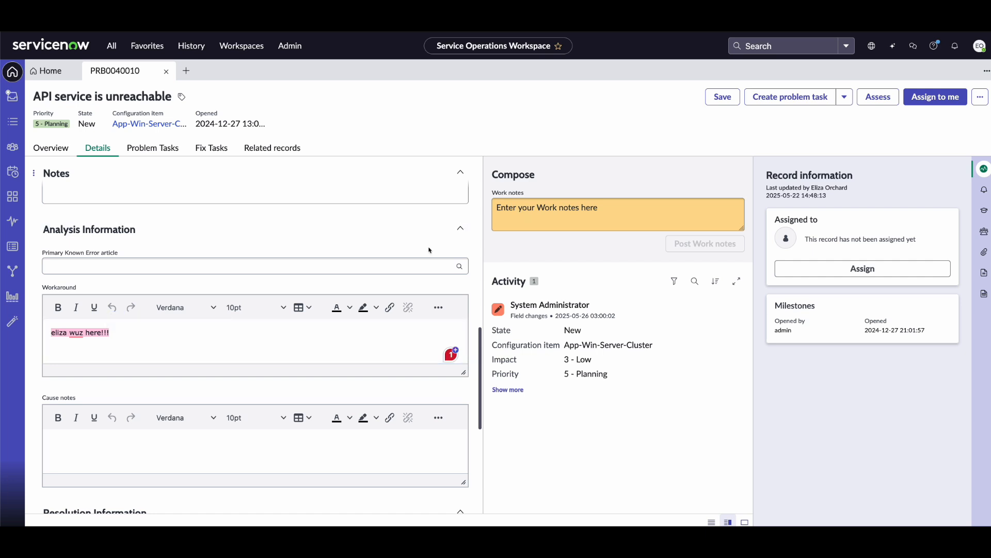
# Open the sys_one_extend_capability_definition list and its Correct Grammar (Now LLM Generic - Now LLM Generic) record.
pyautogui.click(112, 46)
pyautogui.hotkey('ctrl', 'v')
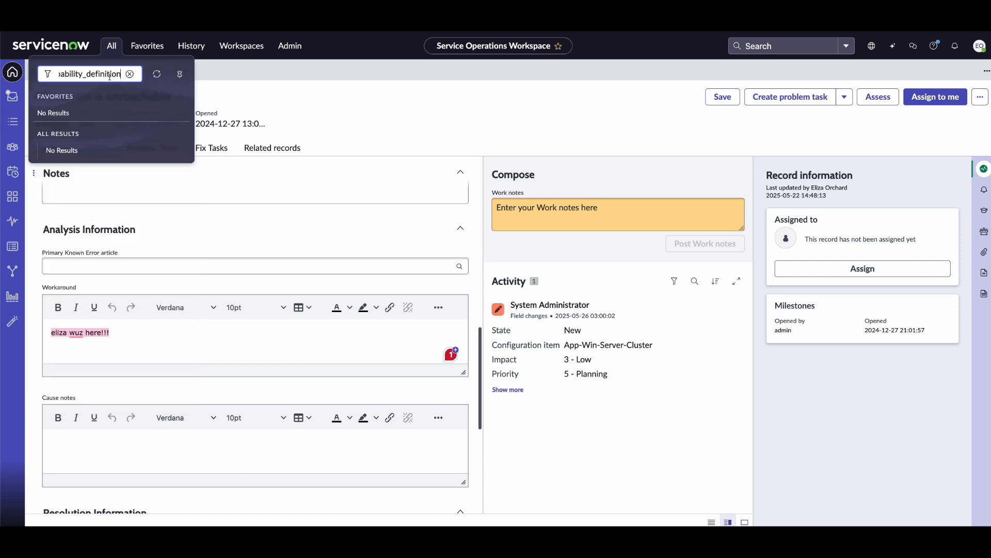
pyautogui.press('Return')
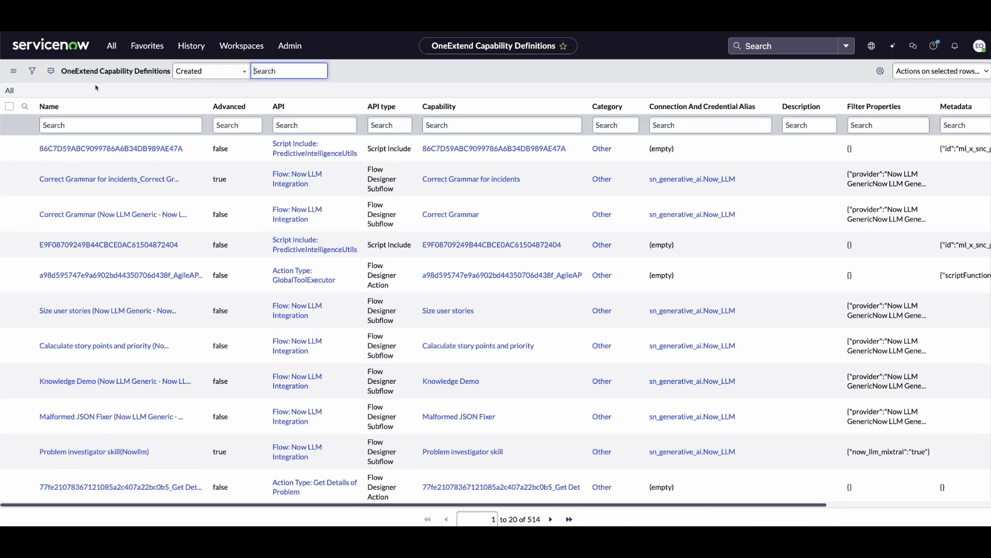
pyautogui.click(101, 124)
pyautogui.write('sys_one_extend_capability_definition')
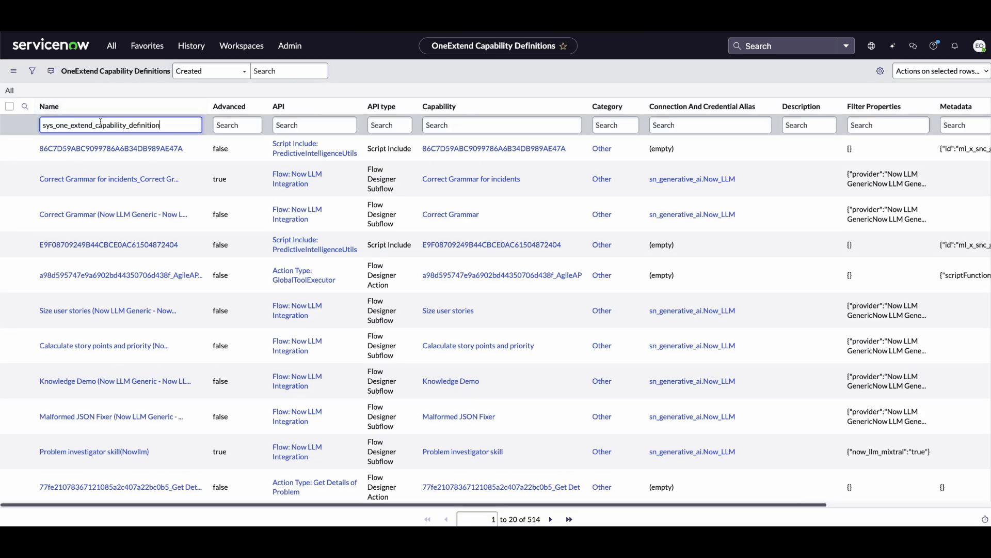
pyautogui.doubleClick(85, 125)
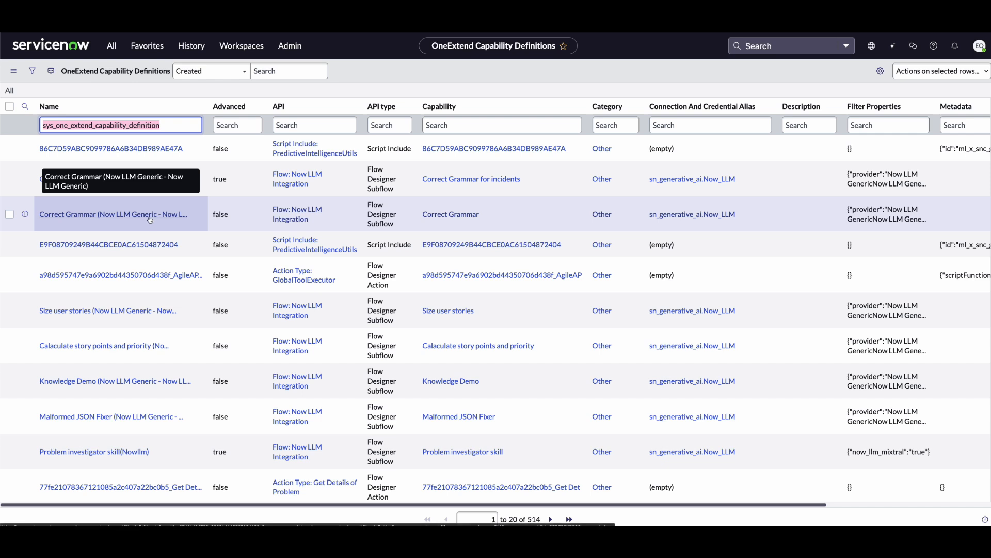
pyautogui.click(73, 218)
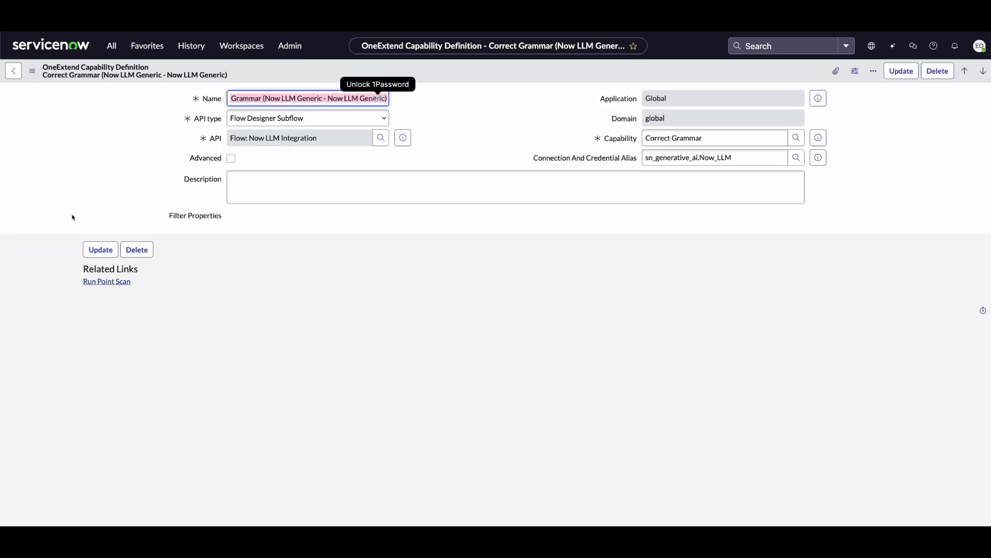
# Enable the Advanced option on the capability definition and highlight the preprocessor script and the postprocessor's outputs argument.
pyautogui.click(231, 158)
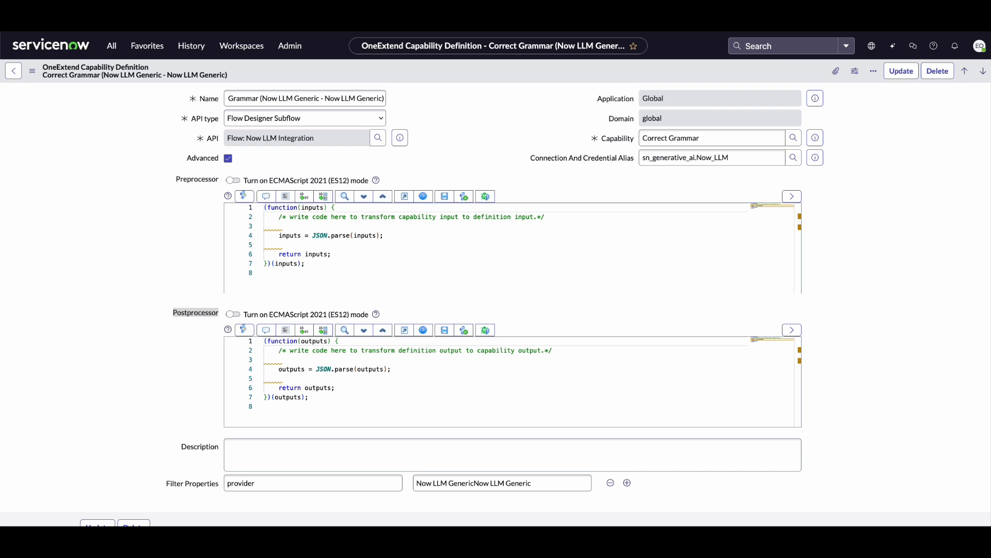
pyautogui.hotkey('ctrl', 'a')
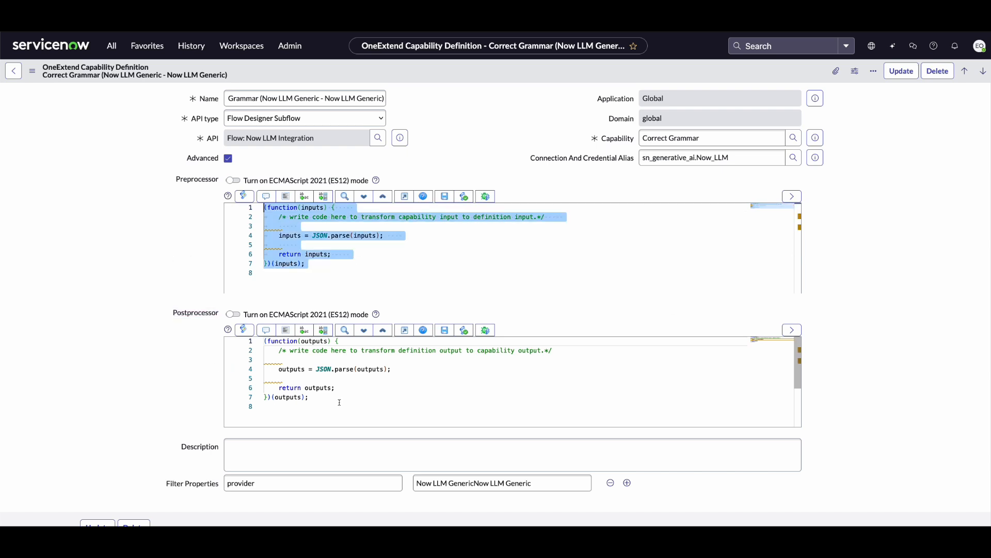
pyautogui.moveTo(340, 402); pyautogui.dragTo(241, 334)
pyautogui.click(243, 331)
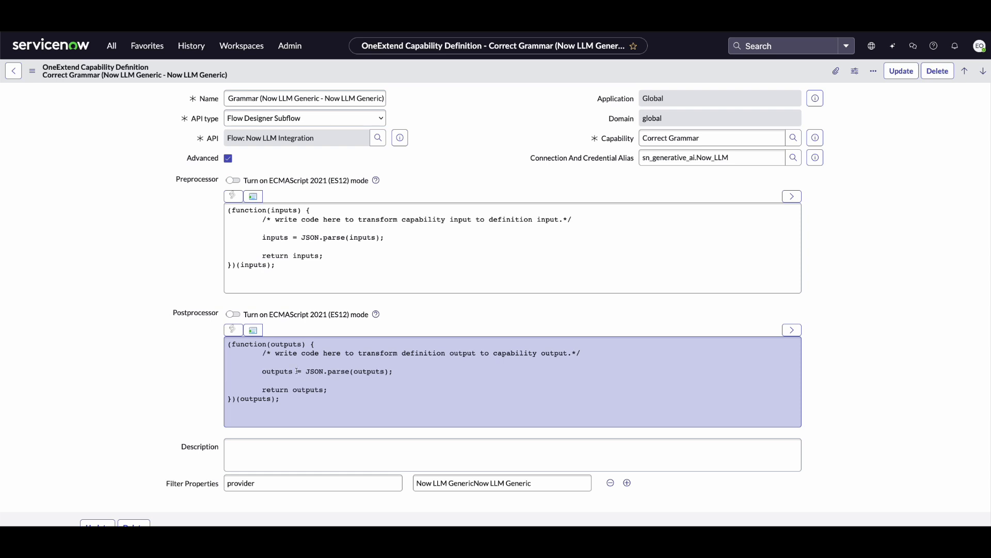
pyautogui.click(234, 329)
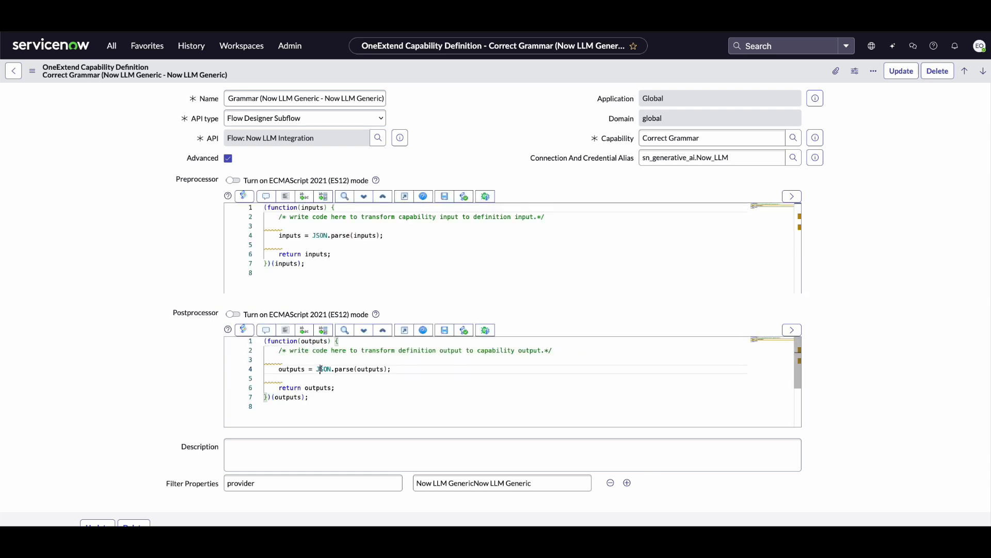
pyautogui.doubleClick(370, 369)
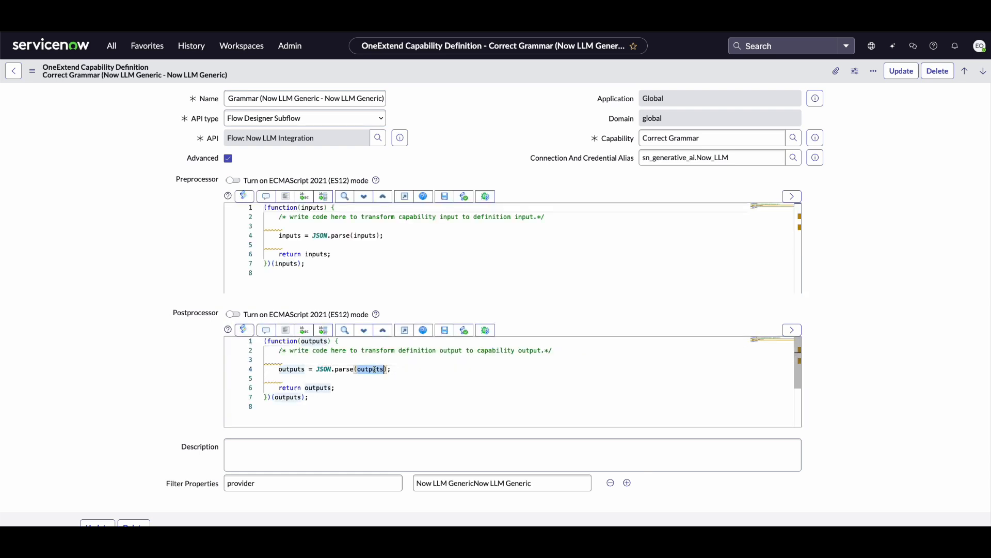
# Add postprocessor lines that store JSON.parse(outputs.result.response).model_output in modelOutput and assign it to outputs.result.response, then tidy indentation and blank lines.
pyautogui.click(461, 380)
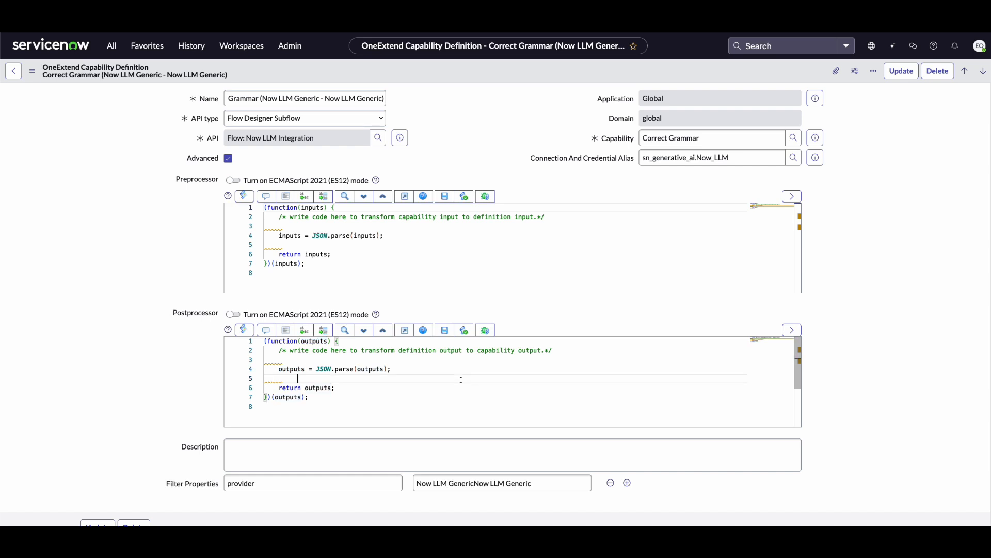
pyautogui.write('var modelOutput = JSON.parse(outputs.result.response).model_output outputs.result.response = modelOutput;')
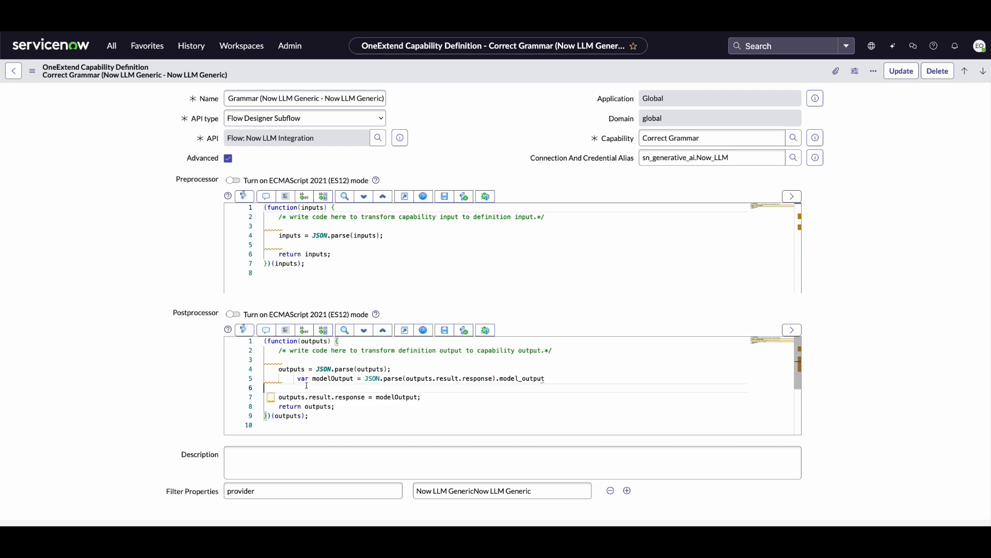
pyautogui.moveTo(298, 379); pyautogui.dragTo(280, 380)
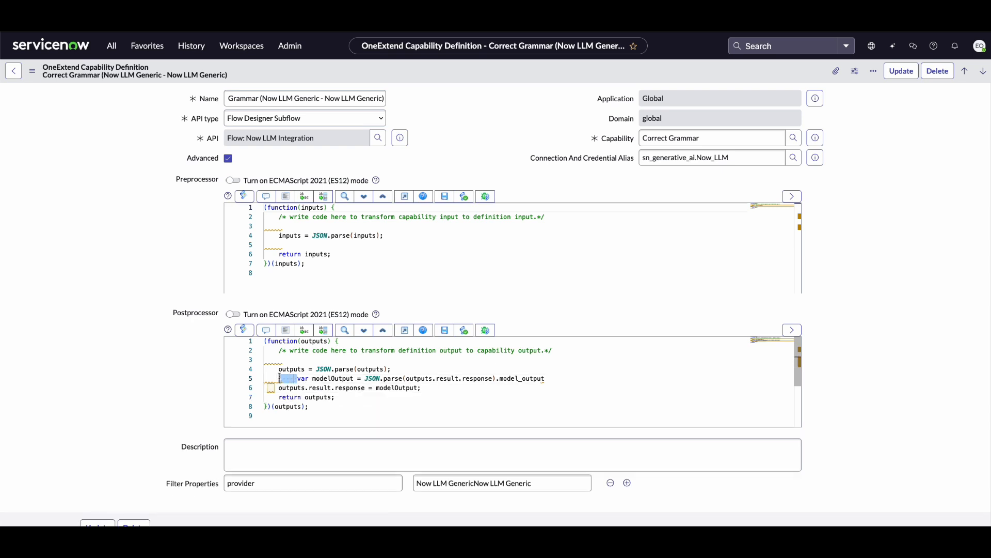
pyautogui.press('BackSpace')
pyautogui.click(397, 370)
pyautogui.press('Return')
pyautogui.click(431, 397)
pyautogui.press('Return')
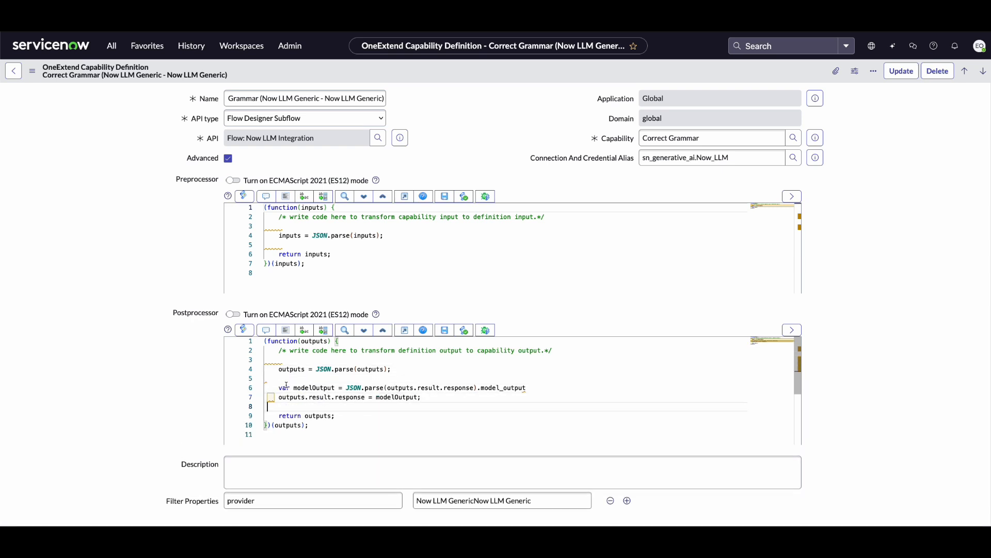
# Highlight modelOutput, result, response and model_output in the postprocessor's variable declaration, and end that line with a semicolon.
pyautogui.doubleClick(305, 389)
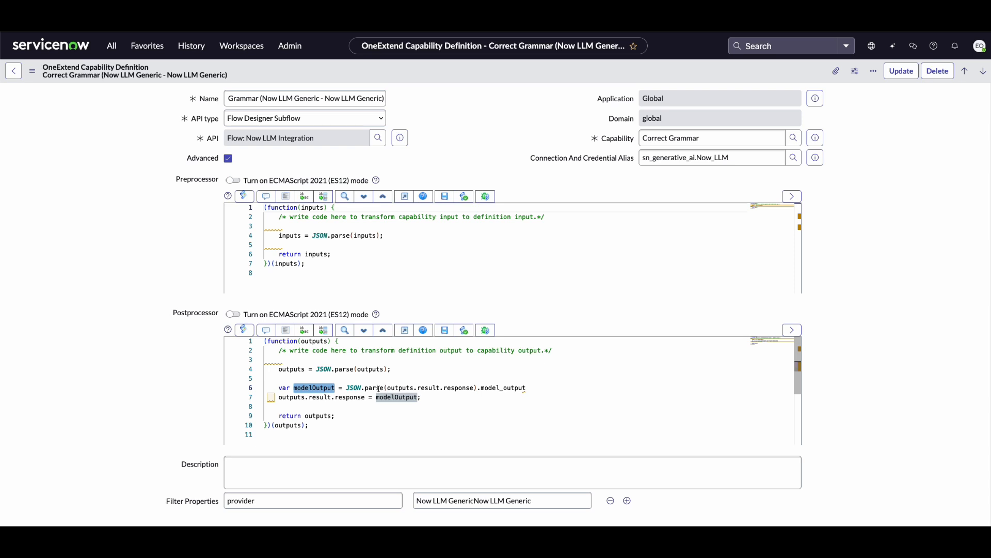
pyautogui.click(397, 388)
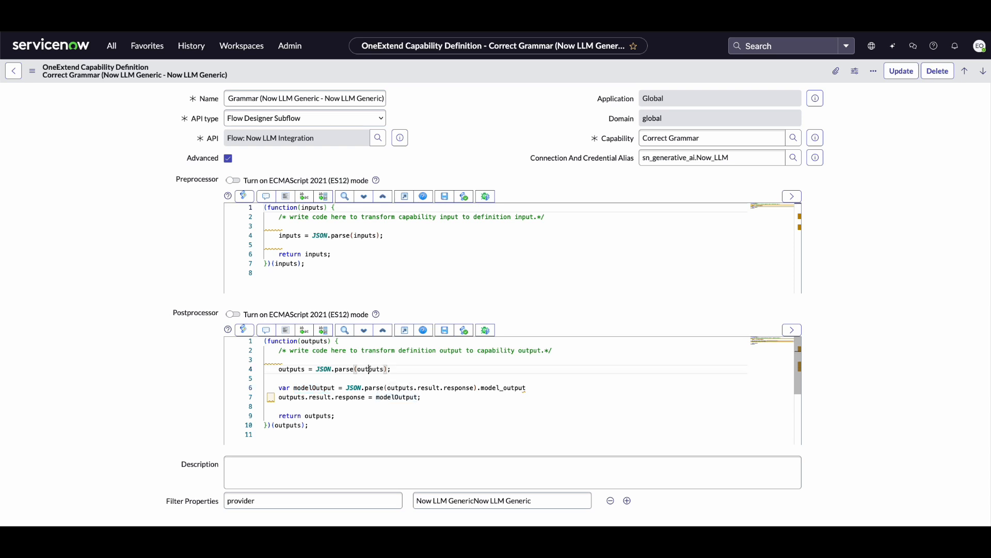
pyautogui.click(428, 388)
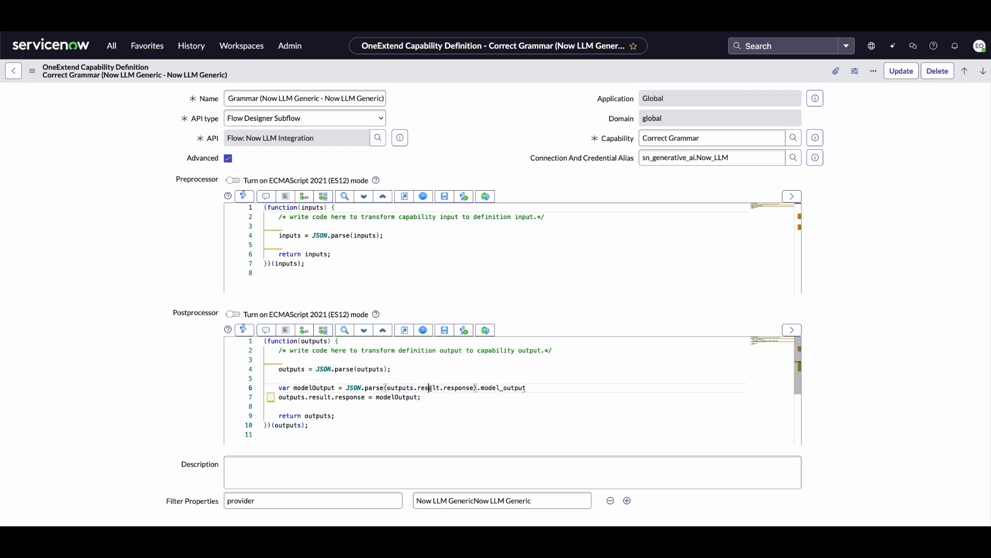
pyautogui.doubleClick(430, 388)
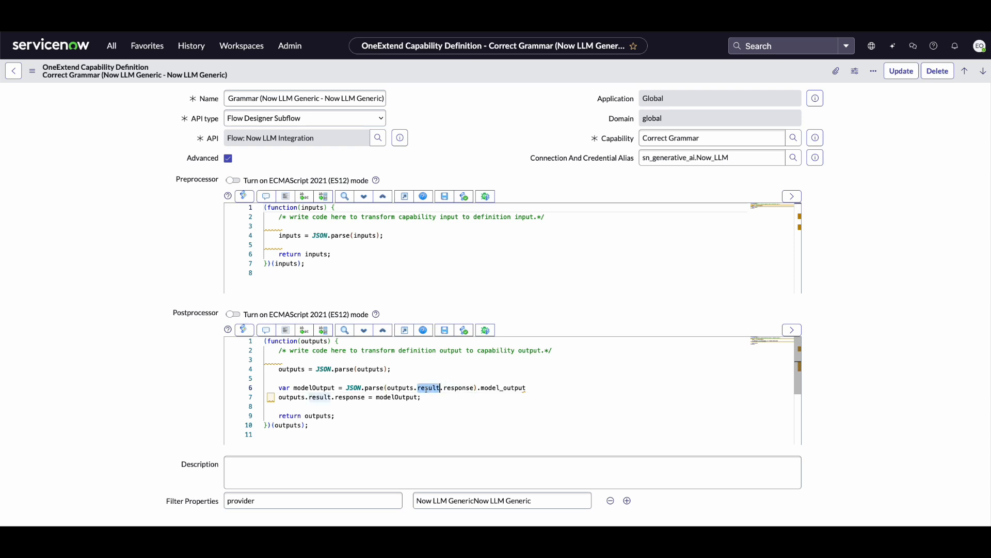
pyautogui.doubleClick(459, 387)
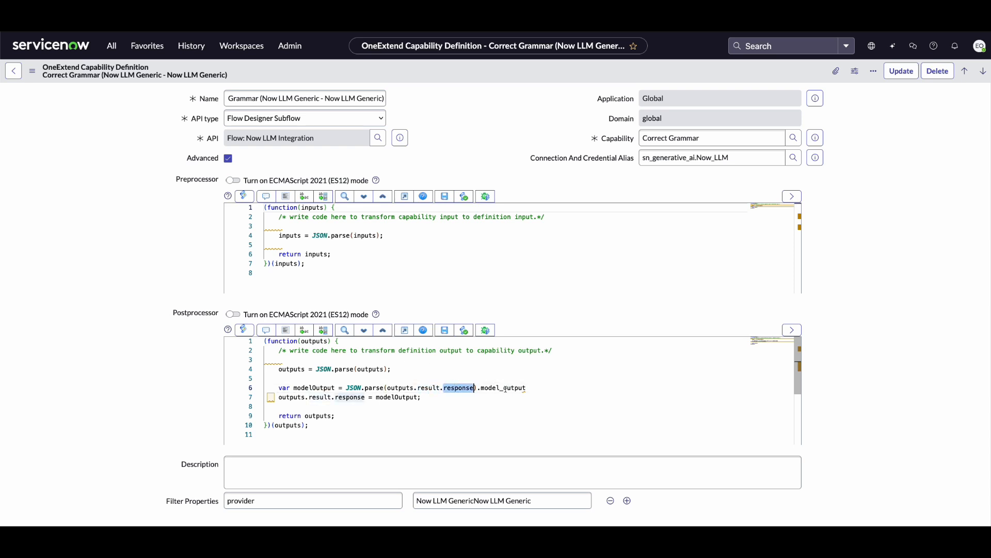
pyautogui.doubleClick(509, 387)
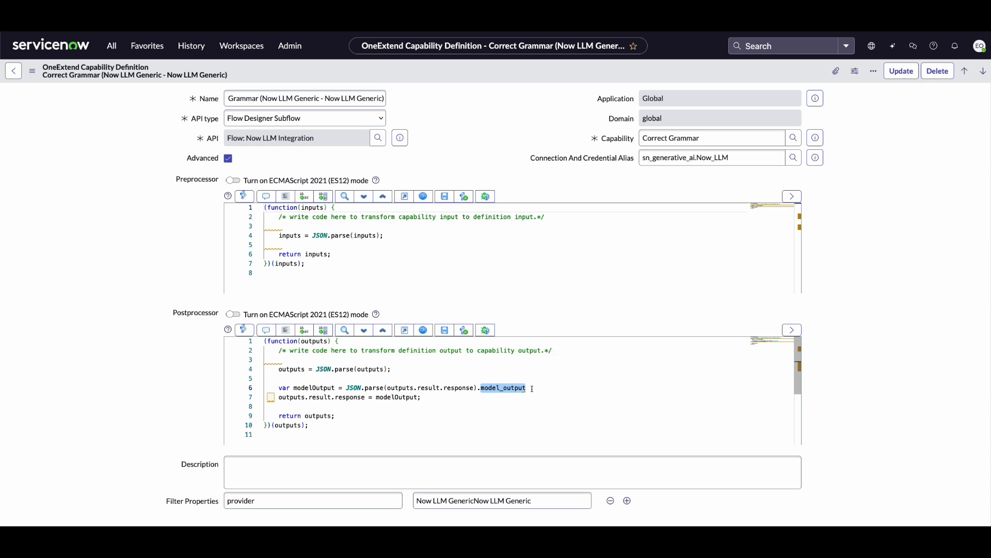
pyautogui.click(531, 387)
pyautogui.write(';')
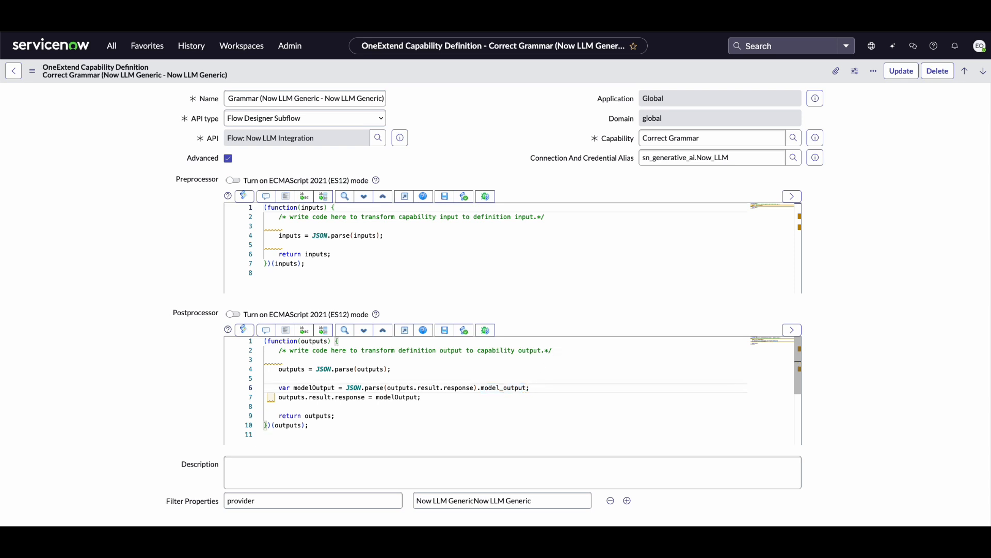
# Highlight modelOutput in the response assignment and add an example model_output JSON comment on the line below.
pyautogui.doubleClick(393, 398)
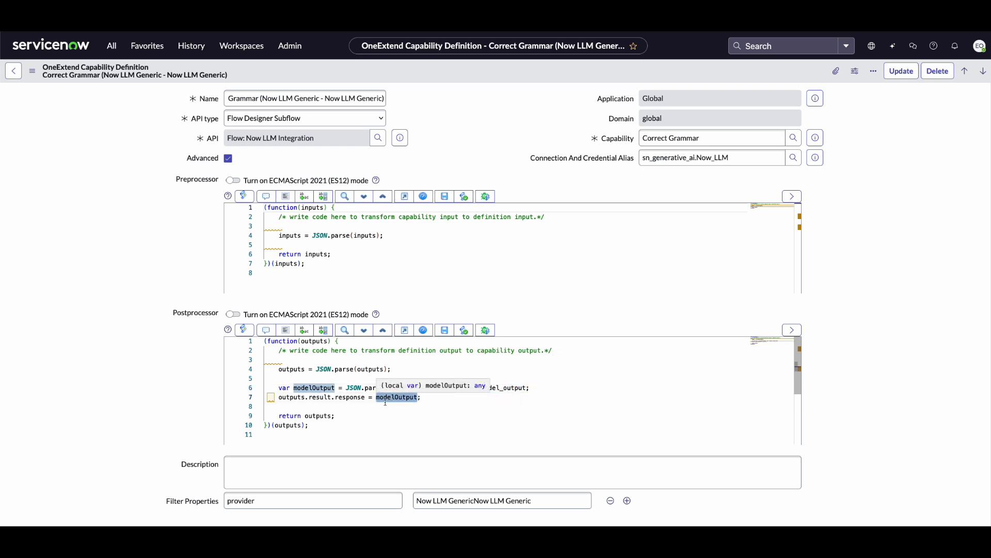
pyautogui.click(424, 407)
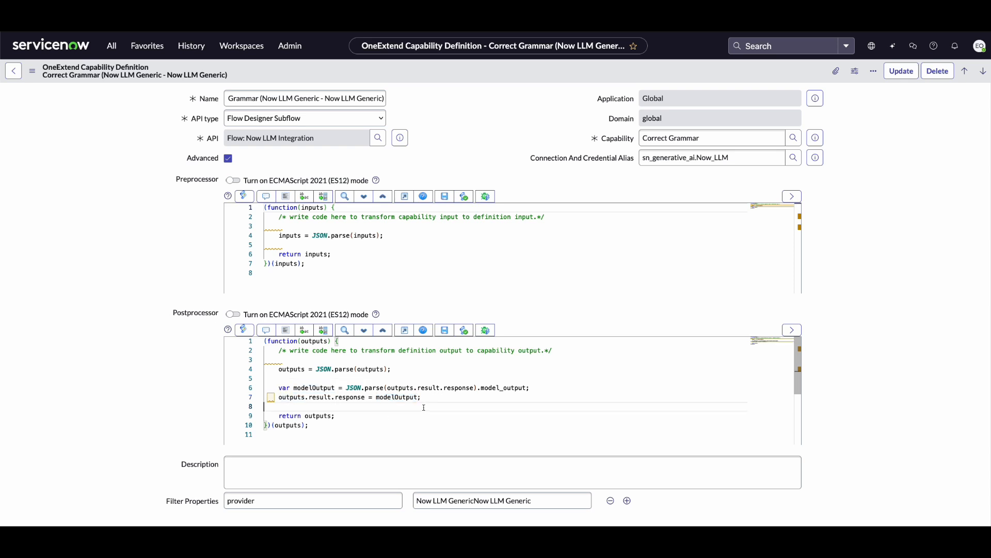
pyautogui.write('//{"model_output =')
pyautogui.press('BackSpace')
pyautogui.press('BackSpace')
pyautogui.press('BackSpace')
pyautogui.write('=Eliza was here')
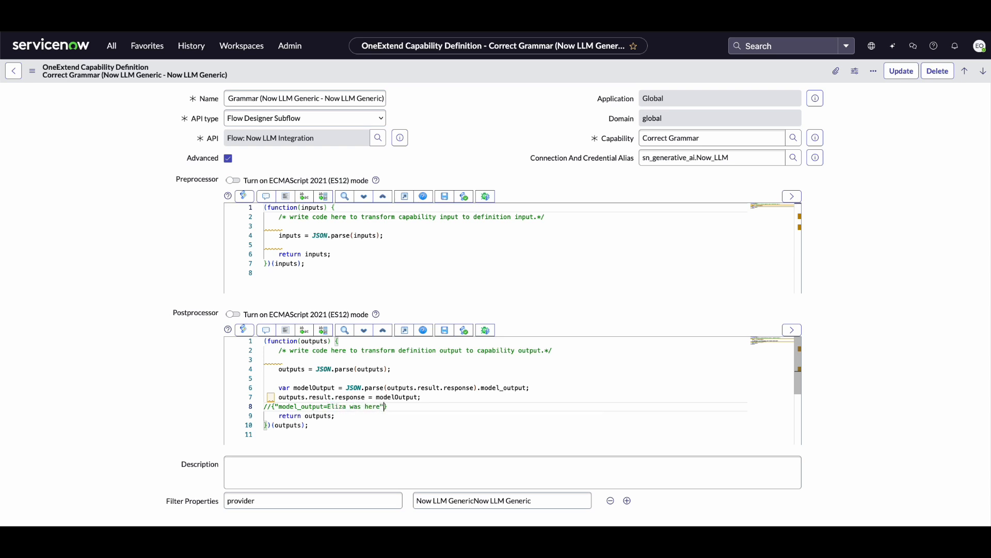
pyautogui.scroll(-1, 338, 393)
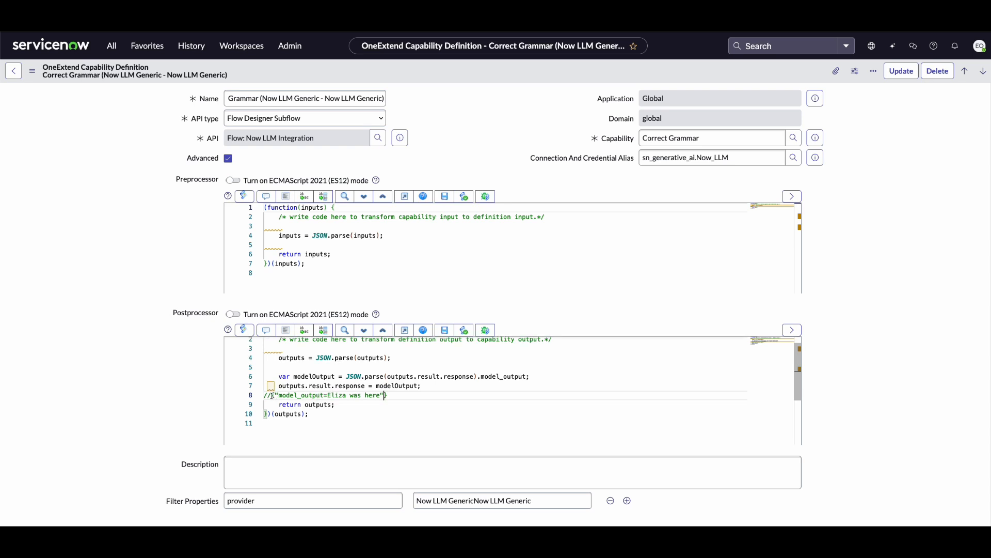
# Strip the JSON wrapper from the example comment to leave plain text, and delete the comment line.
pyautogui.moveTo(272, 395); pyautogui.dragTo(407, 393)
pyautogui.moveTo(329, 395); pyautogui.dragTo(271, 395)
pyautogui.press('BackSpace')
pyautogui.click(334, 395)
pyautogui.press('BackSpace')
pyautogui.press('BackSpace')
pyautogui.hotkey('shift', 'Home')
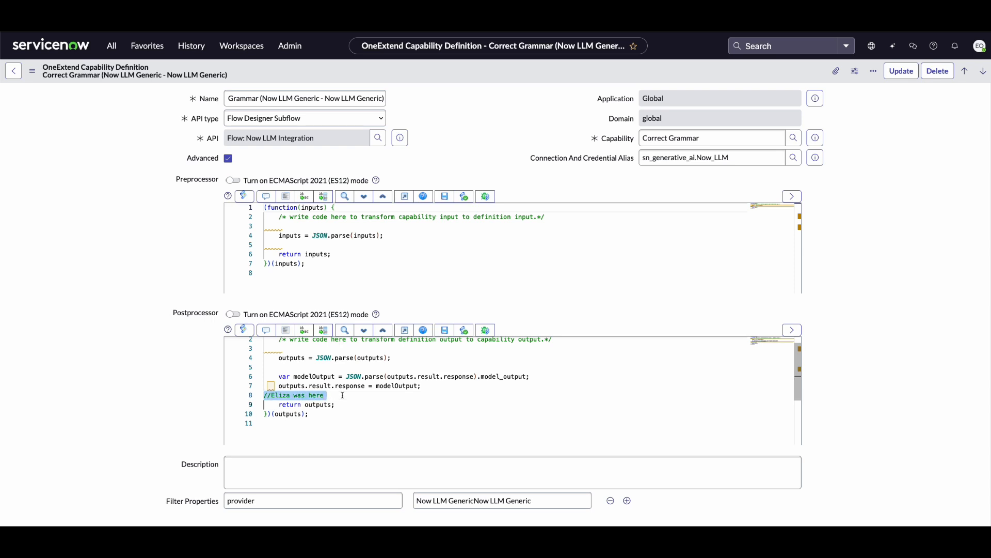
pyautogui.press('BackSpace')
pyautogui.press('BackSpace')
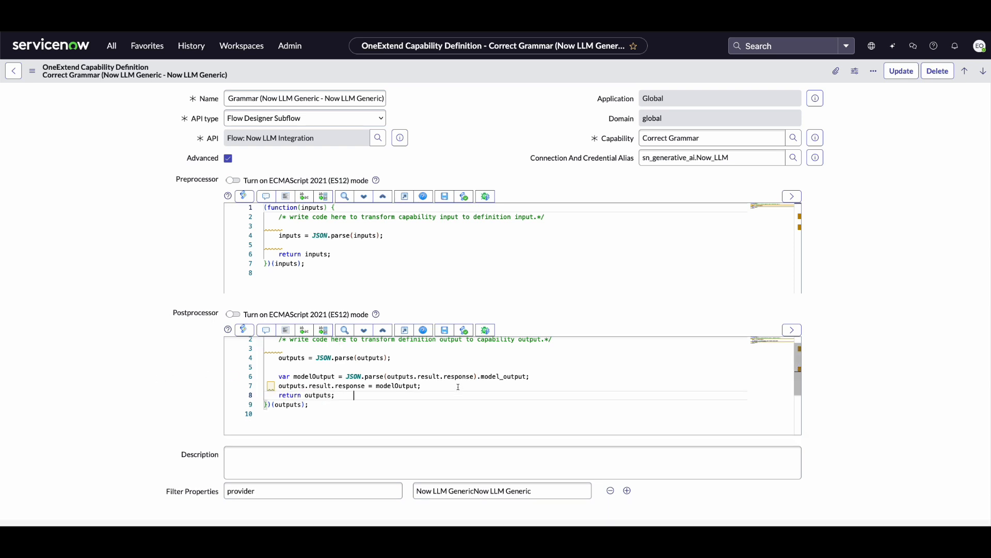
# Insert a blank line before return outputs in the postprocessor and save the capability definition record.
pyautogui.click(461, 387)
pyautogui.press('Return')
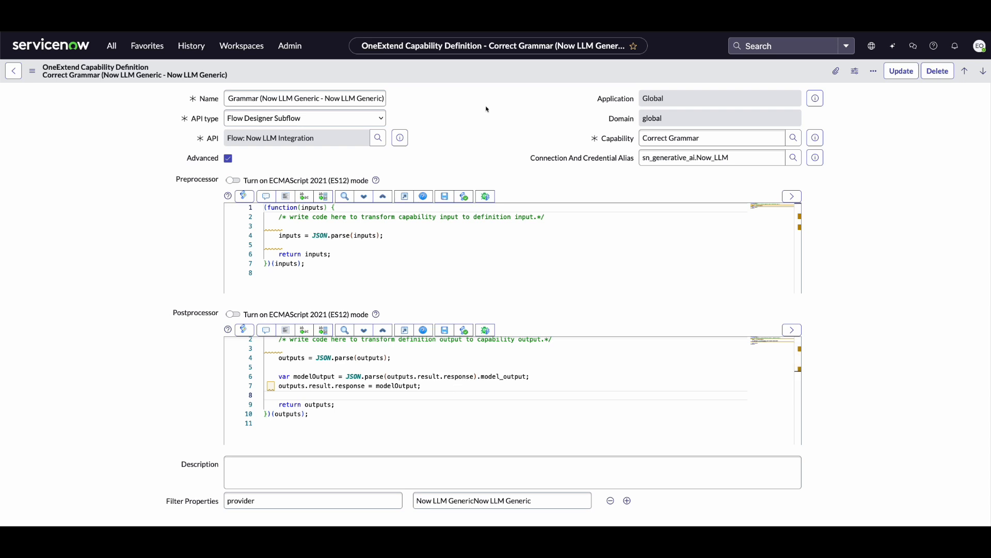
pyautogui.rightClick(495, 76)
pyautogui.click(513, 83)
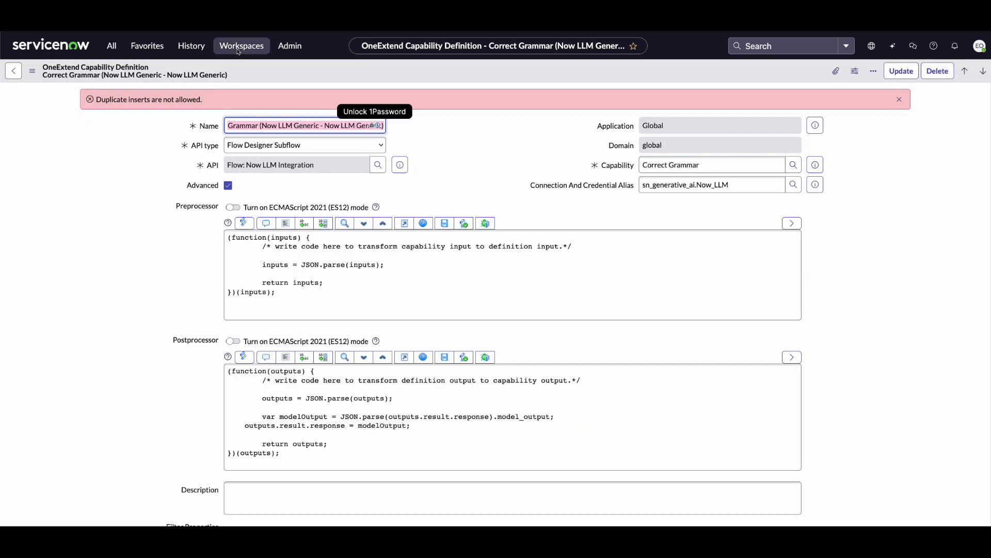
# Return to problem PRB0040010 in Service Operations Workspace and go to its Workaround field.
pyautogui.click(238, 50)
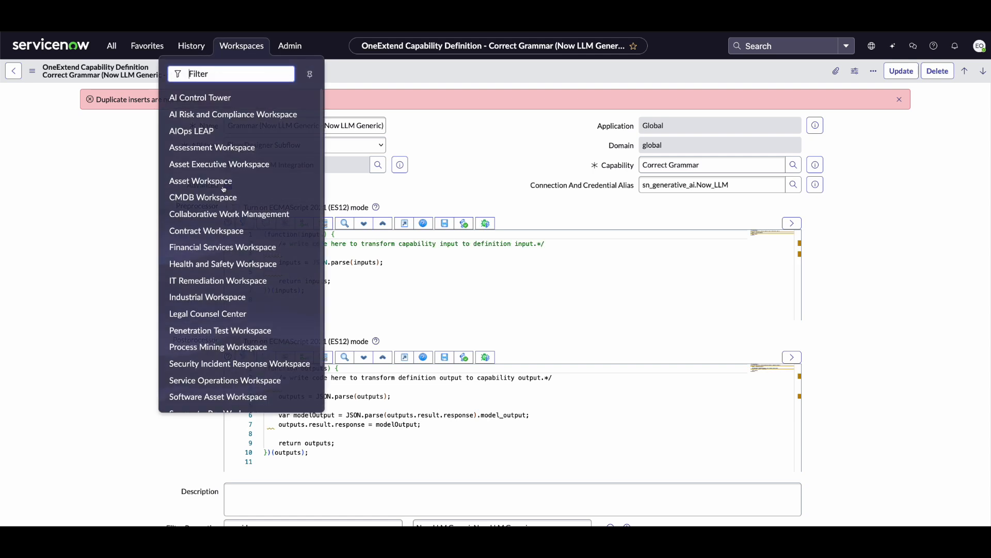
pyautogui.click(225, 381)
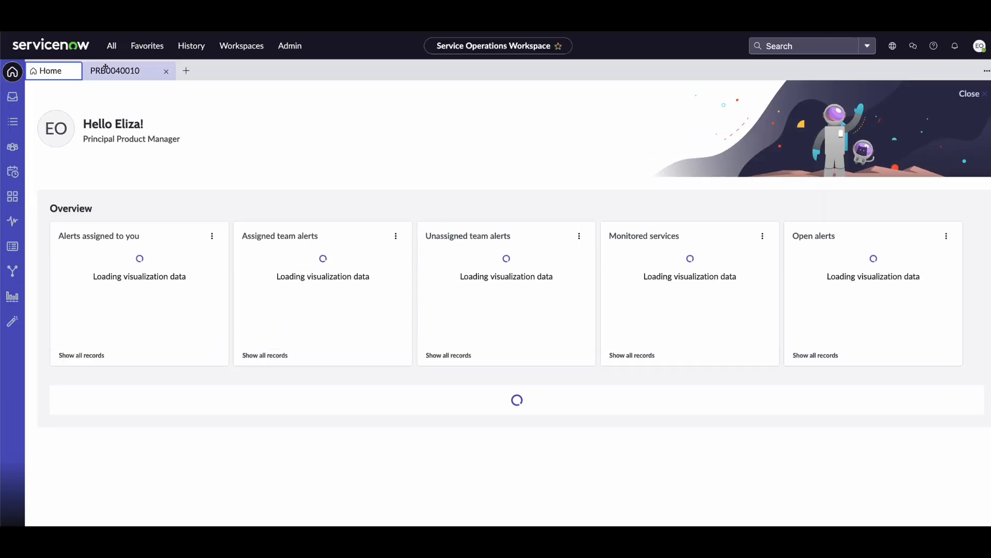
pyautogui.click(119, 71)
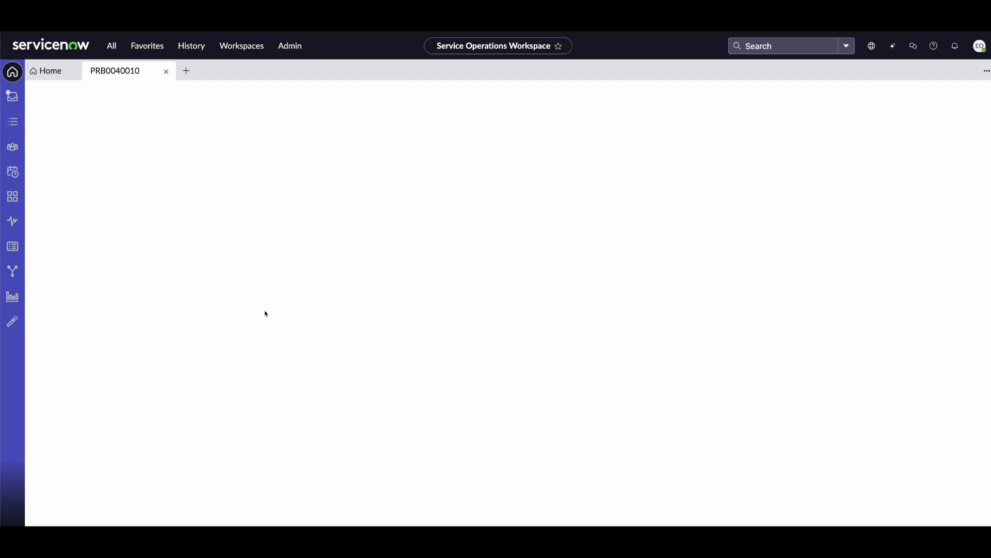
pyautogui.scroll(-5, 230, 381)
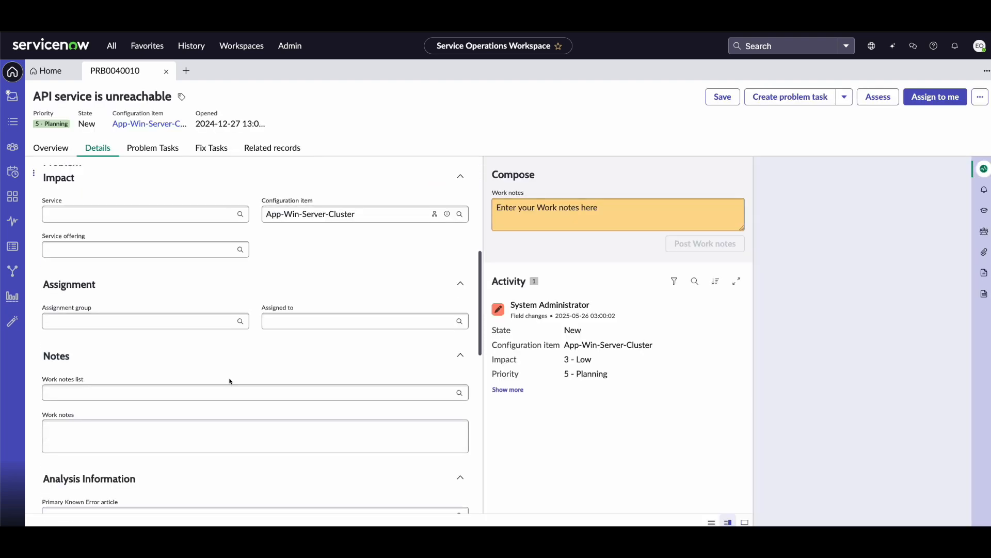
pyautogui.scroll(-3, 230, 382)
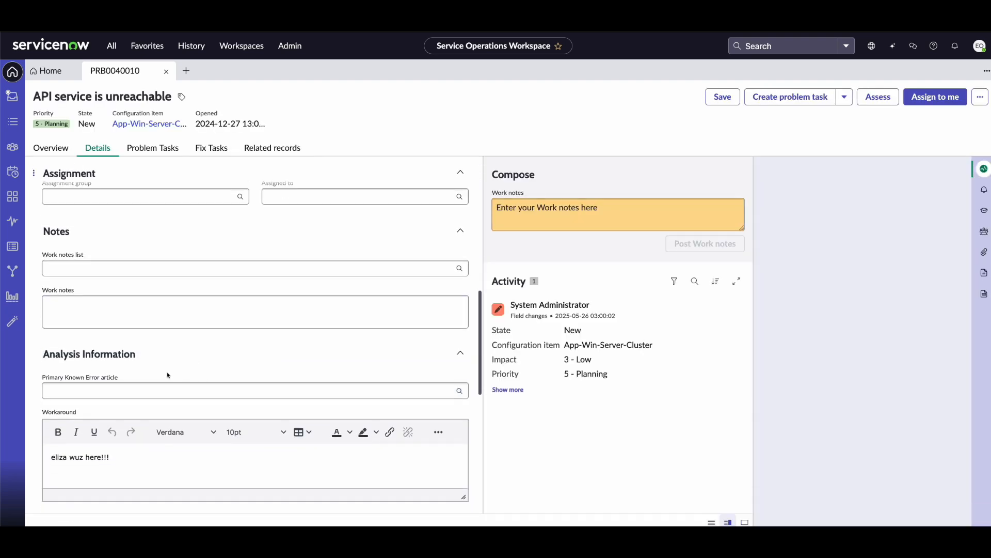
pyautogui.scroll(-2, 169, 377)
# Run Correct Grammar on the entire Workaround text, insert the Now Assist response into the field, and run the skill again.
pyautogui.tripleClick(125, 338)
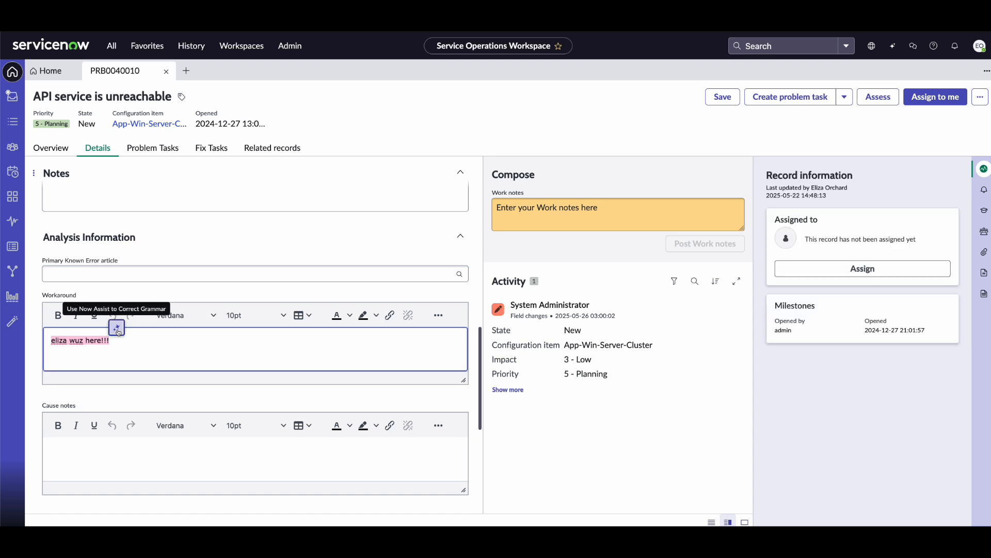
pyautogui.click(119, 333)
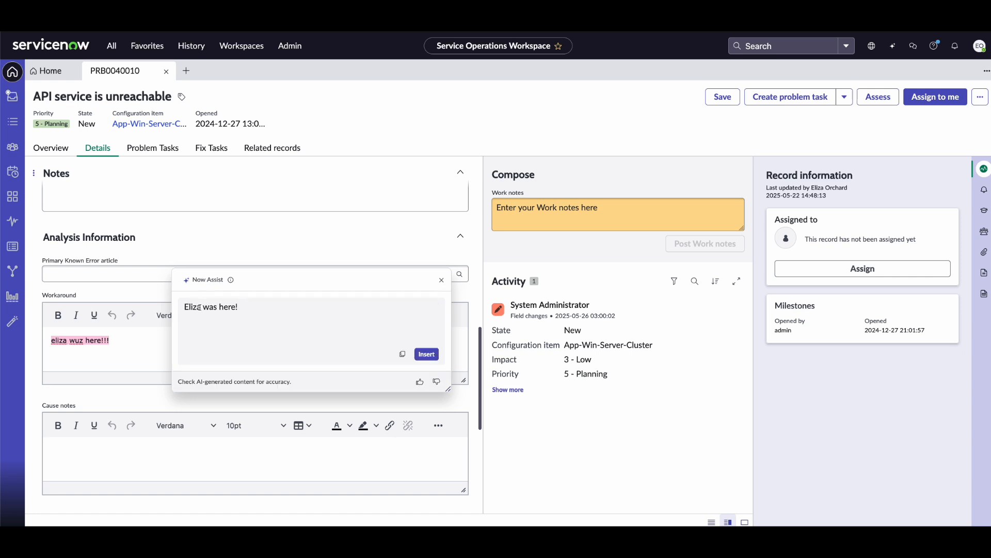
pyautogui.click(432, 355)
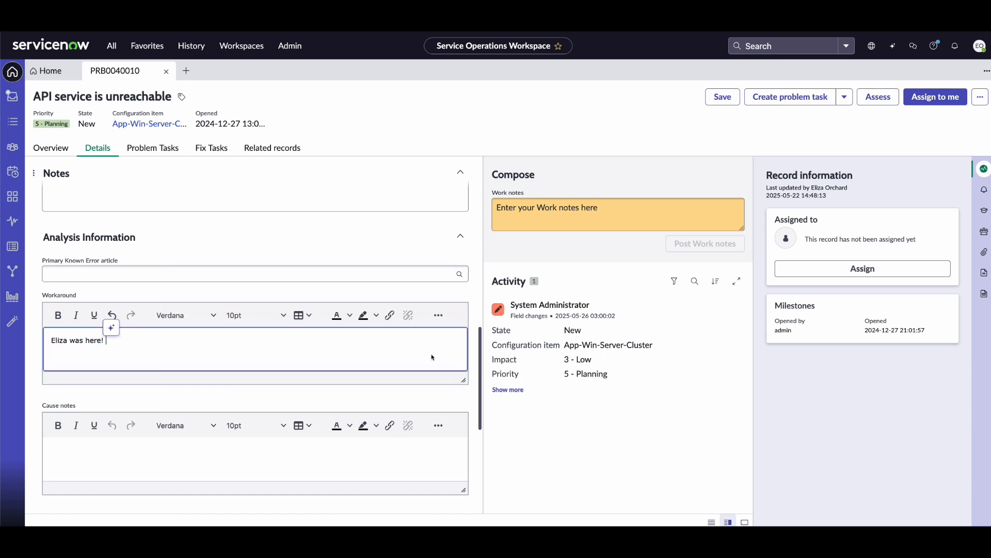
pyautogui.click(111, 328)
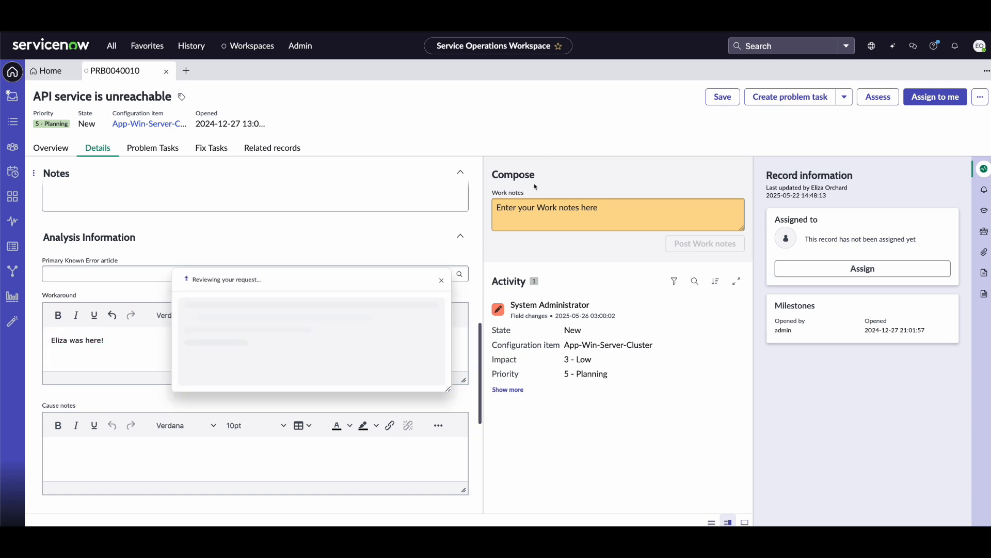